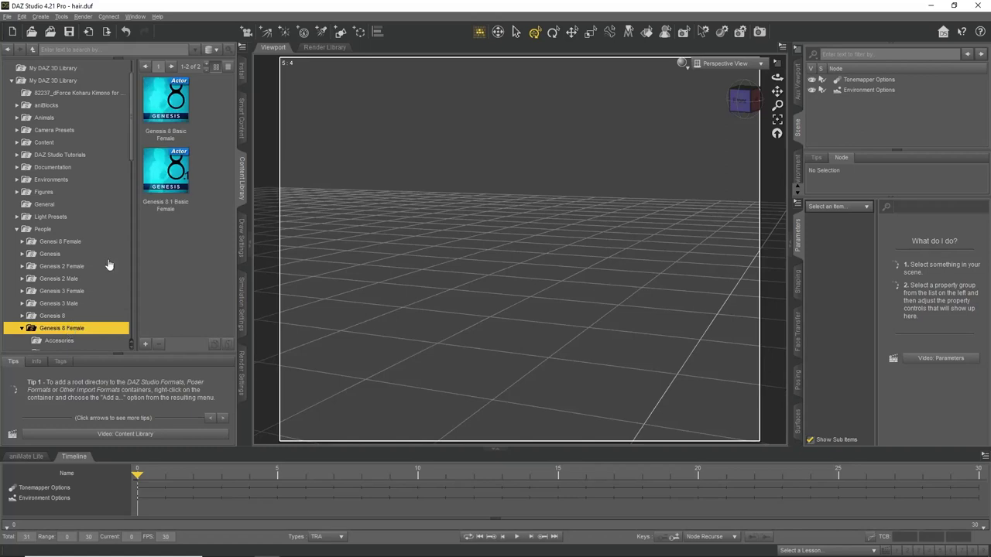
- Load Genesis 8 Basic Female and dress her in the Anime Ninja Bodysuit
double_click(164, 109)
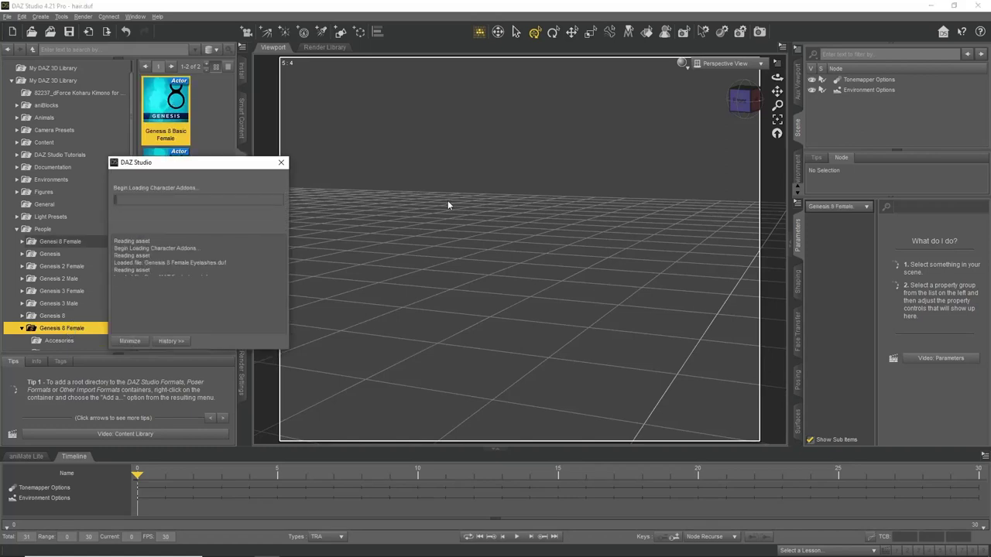
scroll(74, 302, "down", 2)
scroll(75, 302, "down", 1)
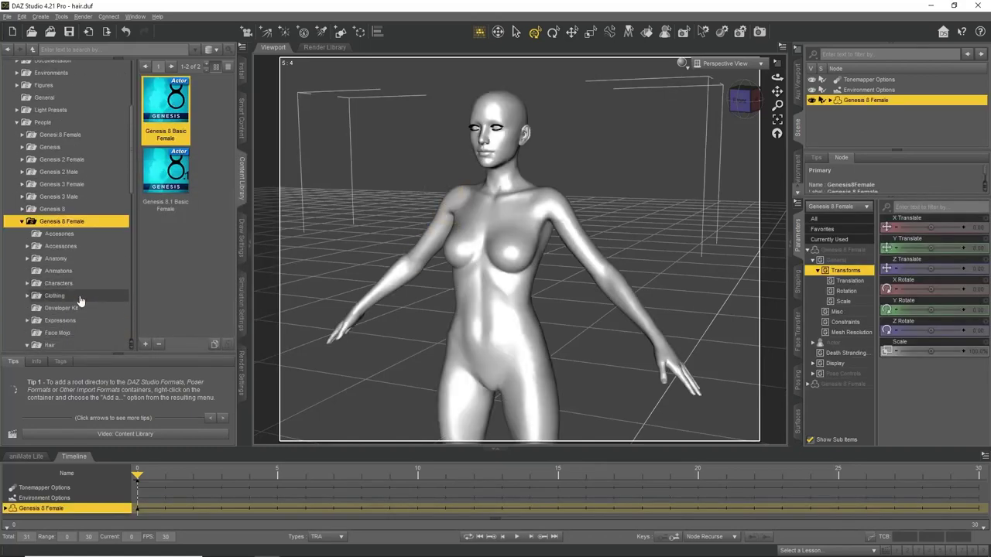
left_click(69, 297)
left_click(26, 297)
left_click(72, 310)
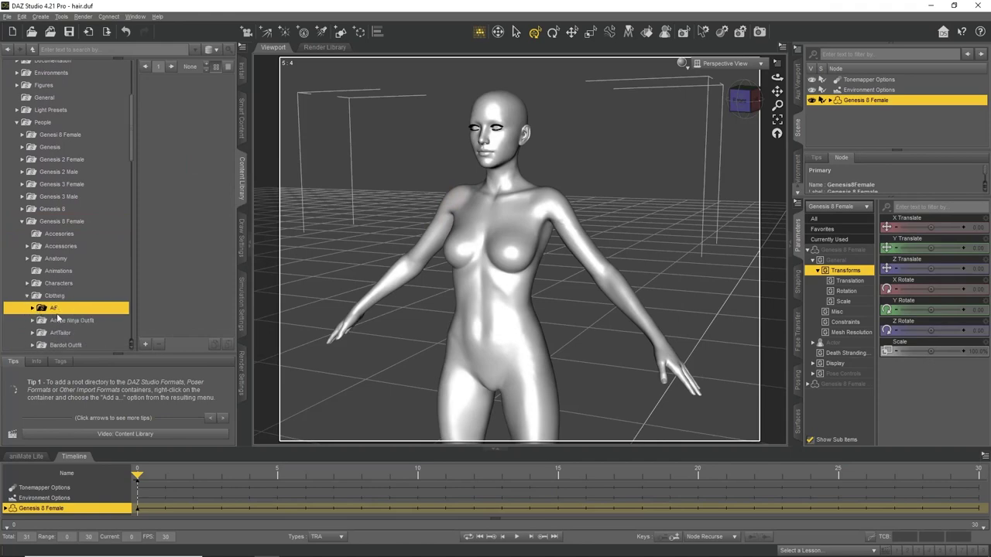
double_click(167, 193)
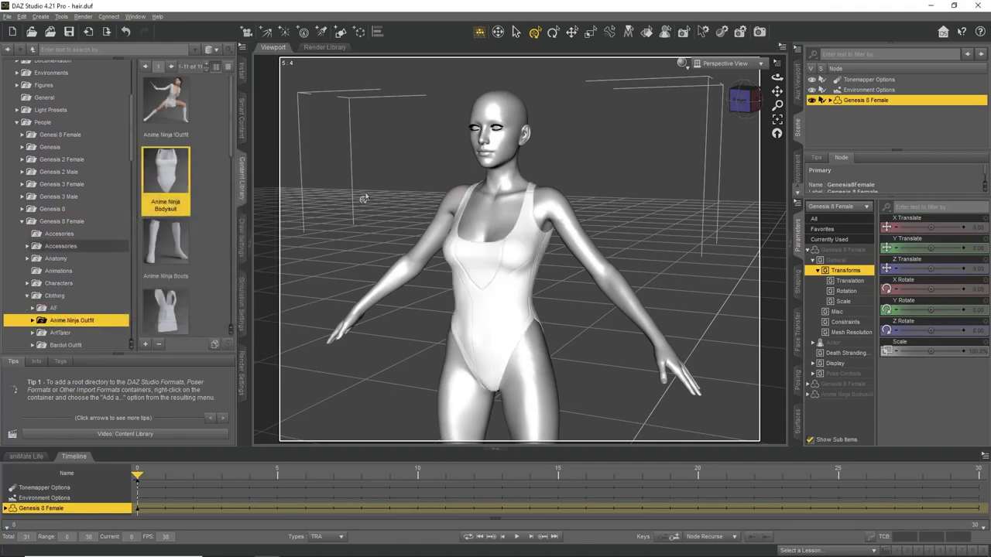
- Add WF Janey Hair to the Genesis 8 Female figure
scroll(77, 308, "down", 5)
scroll(79, 308, "down", 3)
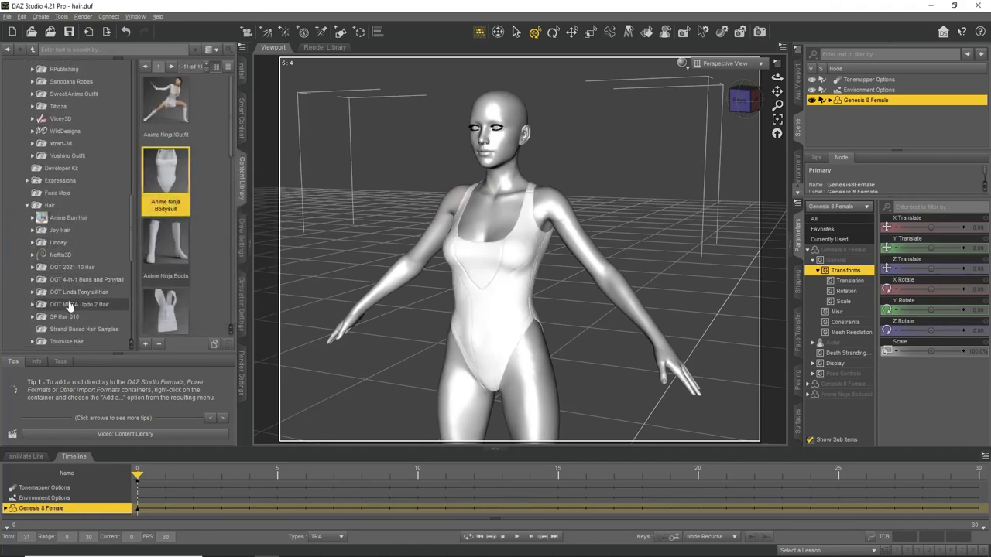
scroll(78, 308, "down", 6)
left_click(59, 259)
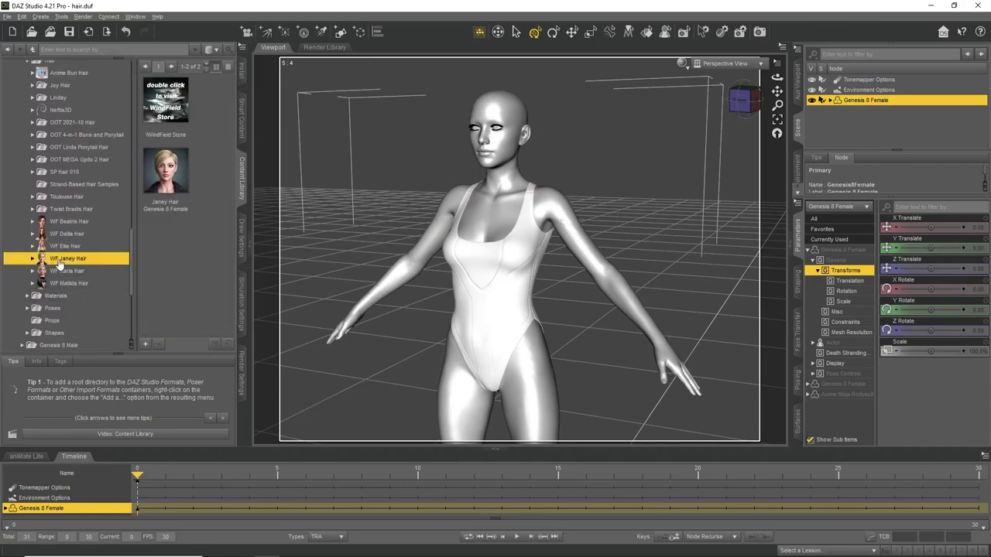
double_click(166, 172)
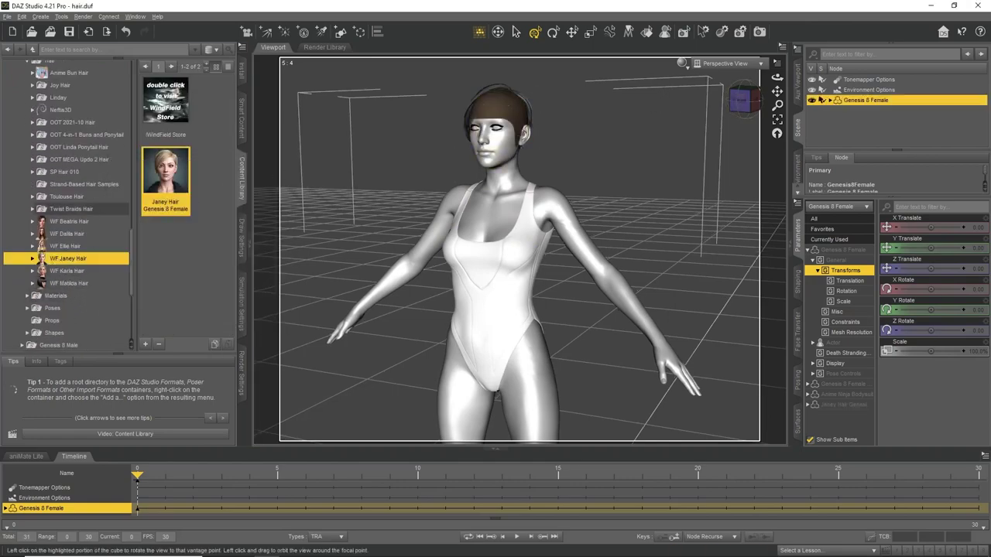
- Switch the viewport draw style to Texture Shaded to show skin and the purple suit
left_click_drag(720, 103, 723, 103)
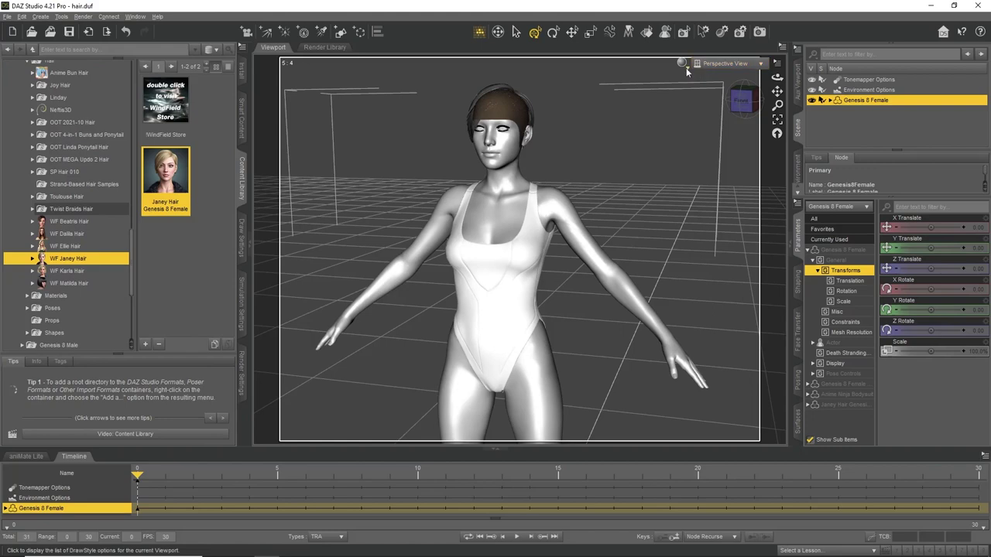
left_click(681, 64)
left_click(662, 172)
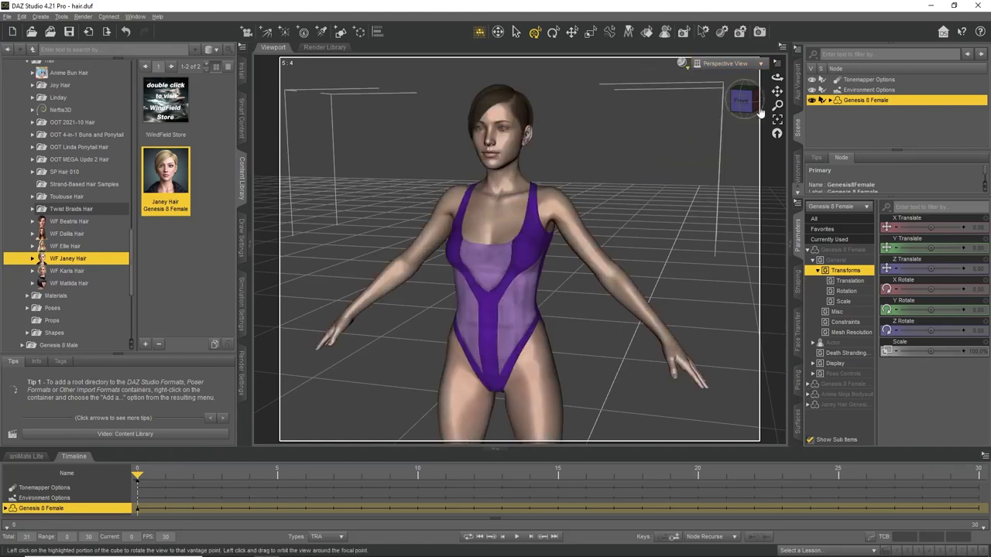
left_click_drag(742, 102, 745, 100)
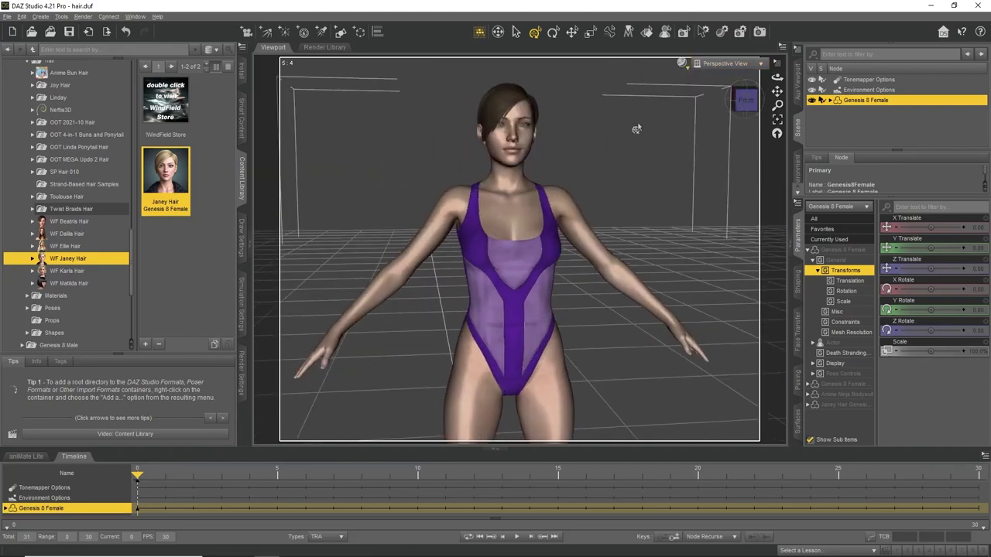
left_click(6, 17)
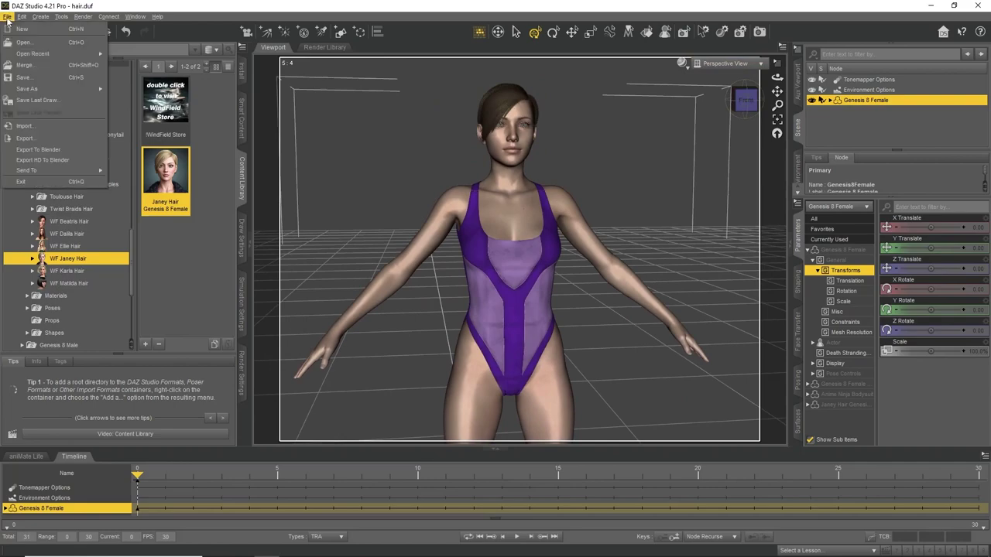
left_click(6, 17)
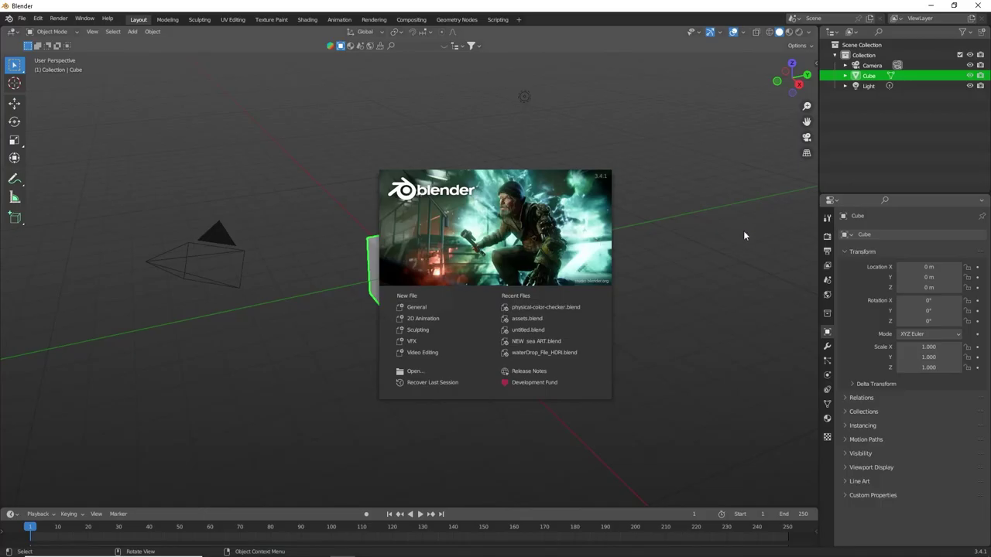
- Delete the default camera, cube and light from the scene
key("a")
key("x")
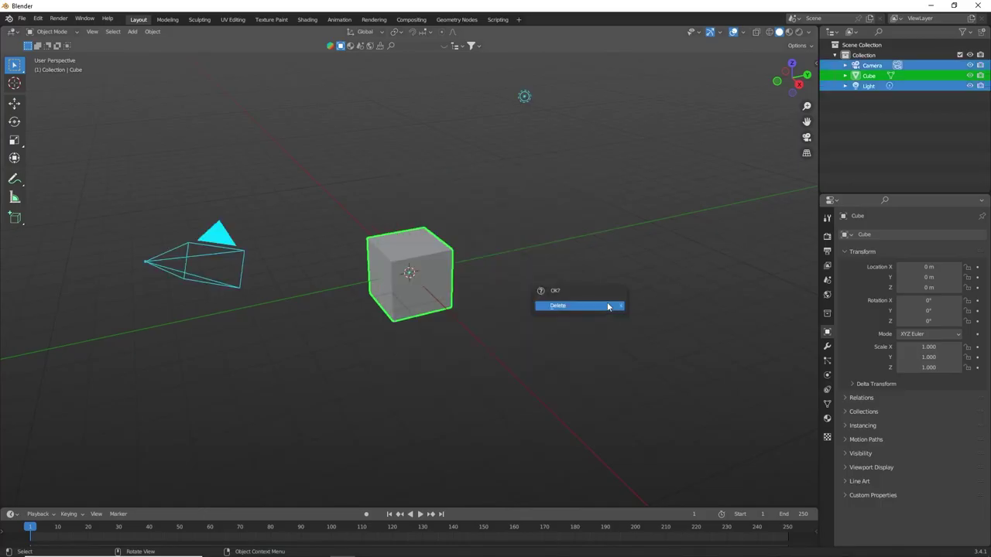
left_click(582, 303)
- Easy-import hair.duf from New folder (2) with the BSDF (Cycles Only) material method
key("n")
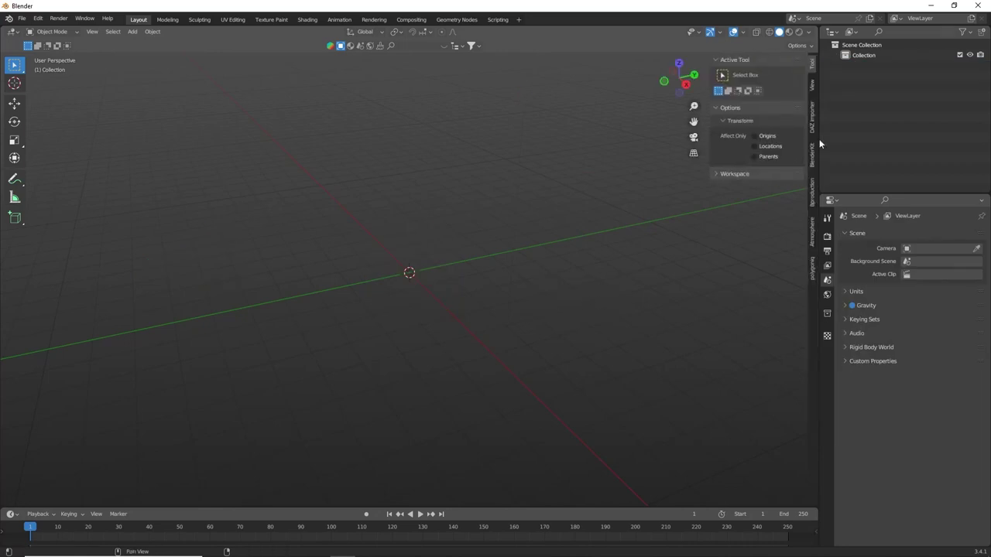
left_click(813, 152)
left_click(812, 119)
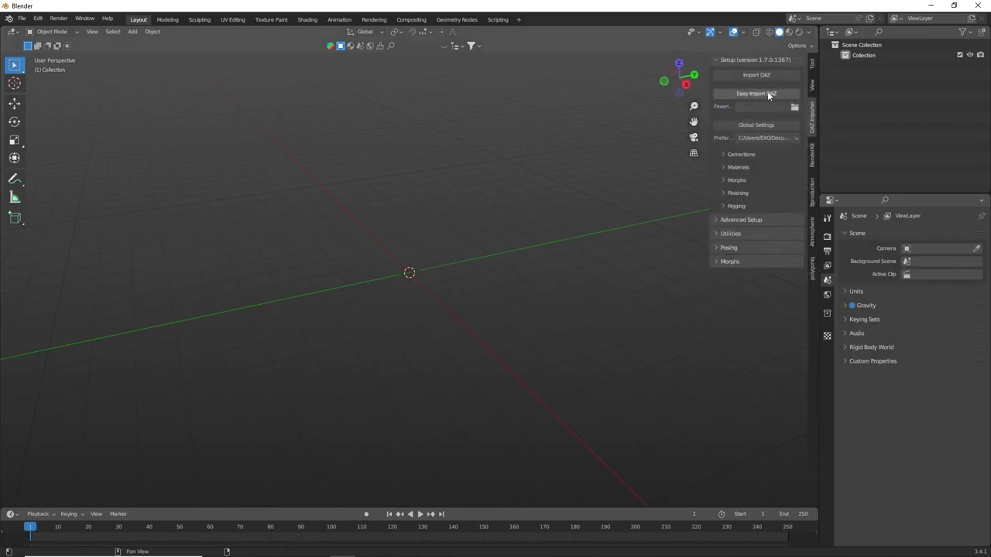
left_click(765, 93)
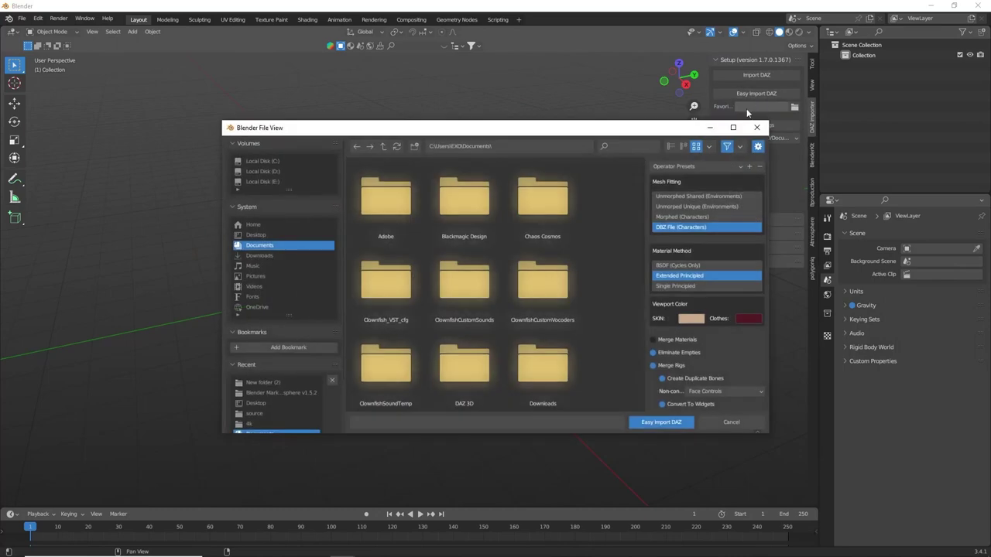
left_click(663, 266)
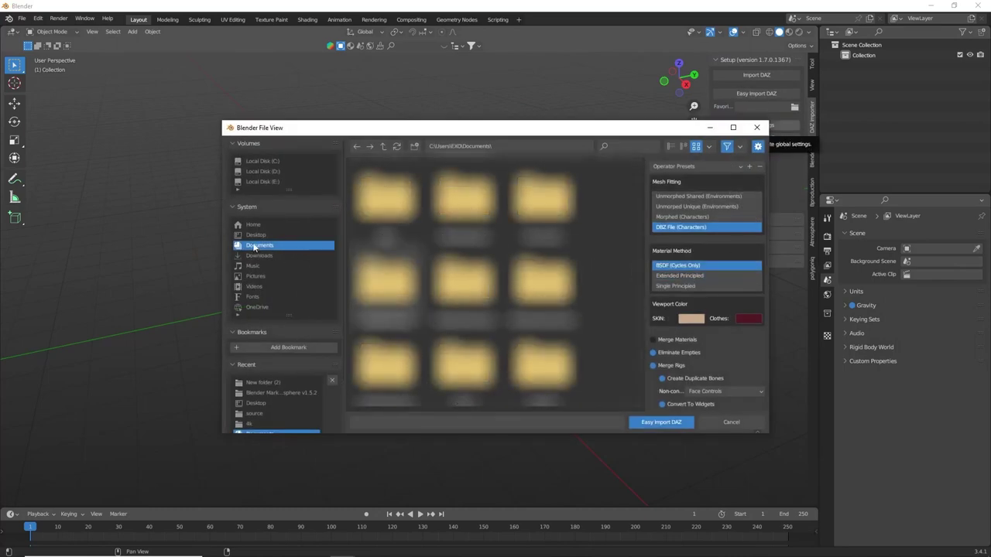
left_click(255, 234)
left_click(263, 382)
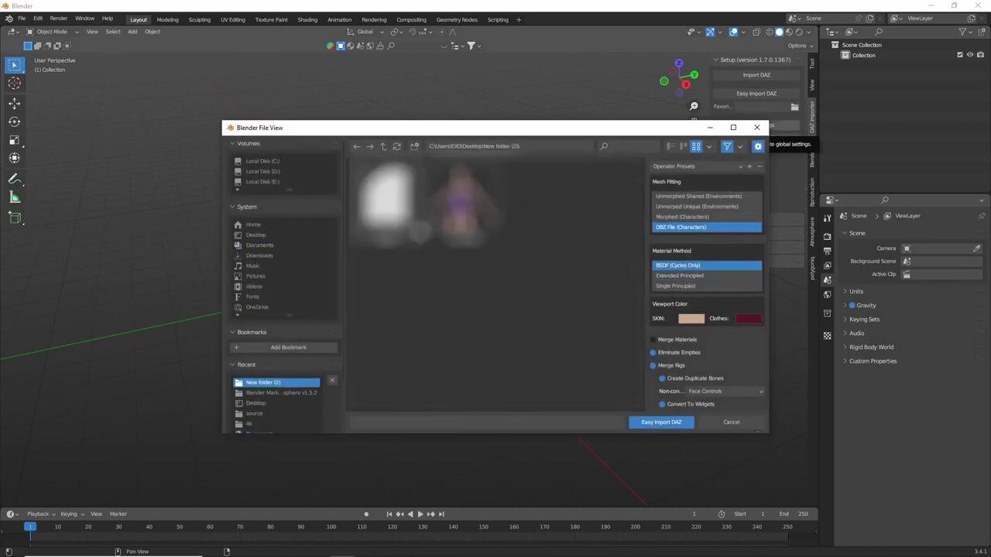
left_click(386, 199)
scroll(716, 343, "down", 3)
scroll(716, 339, "down", 1)
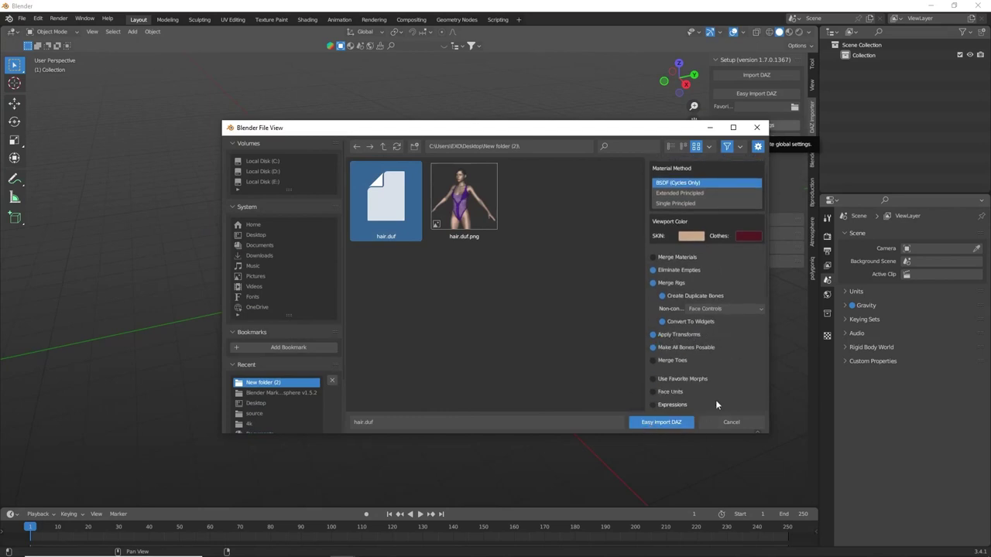
left_click(654, 423)
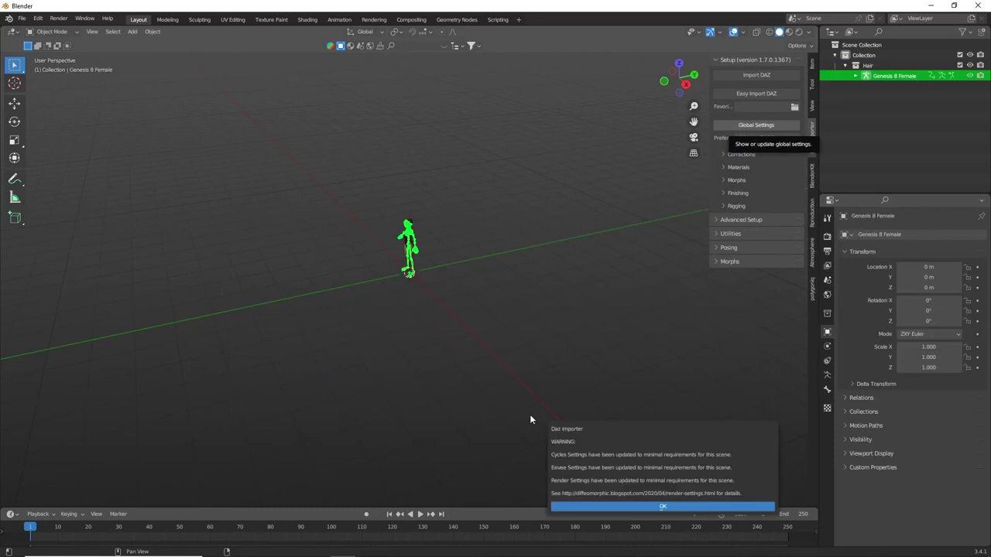
- Dismiss the import warning, turn off Bones in Viewport Overlays, and select the red hair
left_click(657, 504)
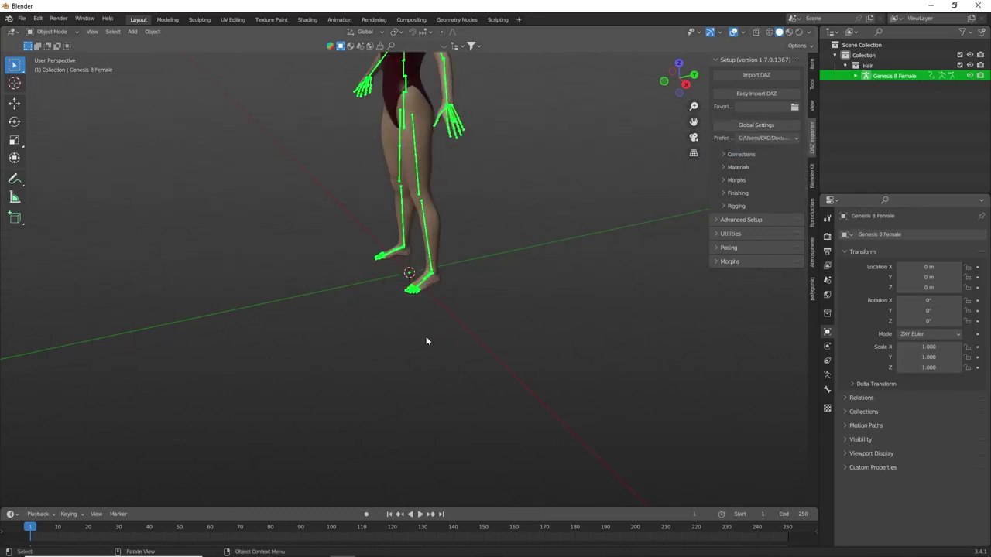
mouse_move(425, 336)
middle_mouse_down()
mouse_move(436, 357)
mouse_move(493, 340)
mouse_move(454, 347)
middle_mouse_up()
scroll(436, 358, "up", 3)
scroll(493, 340, "up", 2)
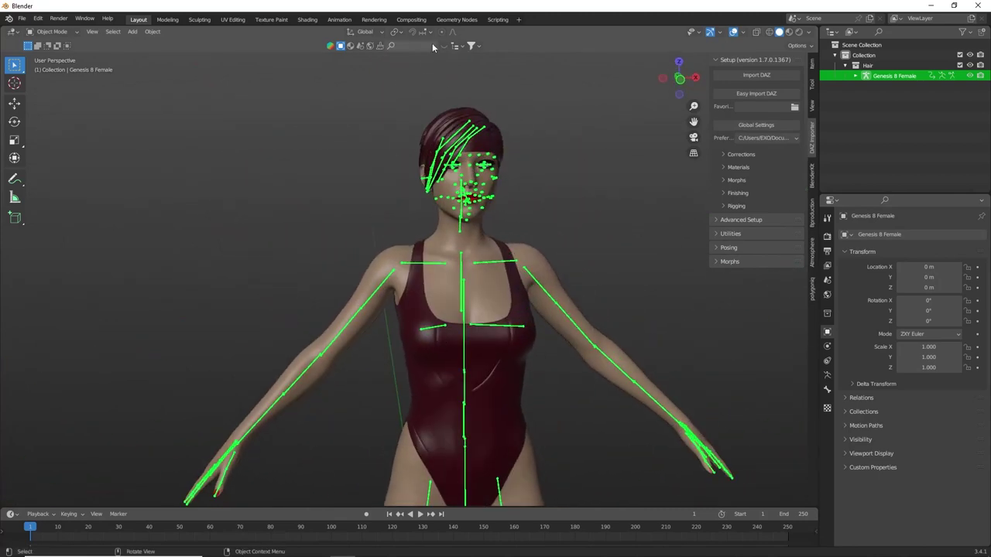
left_click(745, 33)
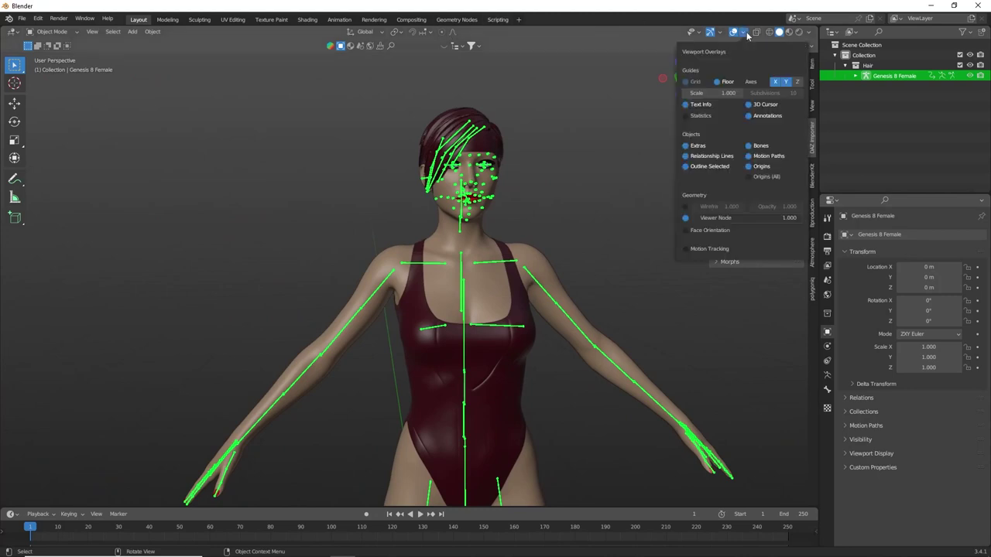
left_click(748, 146)
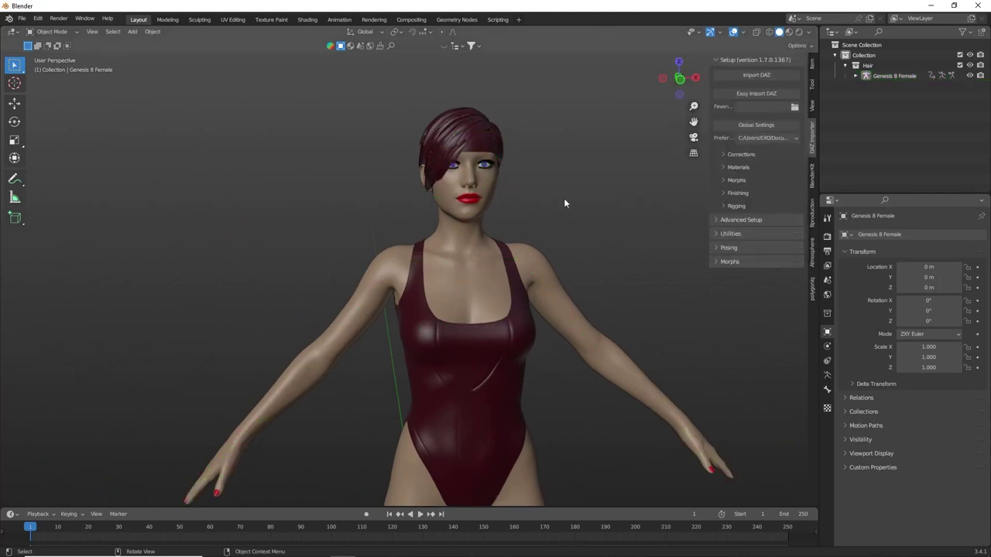
scroll(565, 200, "up", 3)
mouse_move(570, 203)
middle_mouse_down()
mouse_move(586, 215)
mouse_move(534, 263)
mouse_move(369, 266)
mouse_move(553, 269)
middle_mouse_up()
left_click(503, 160)
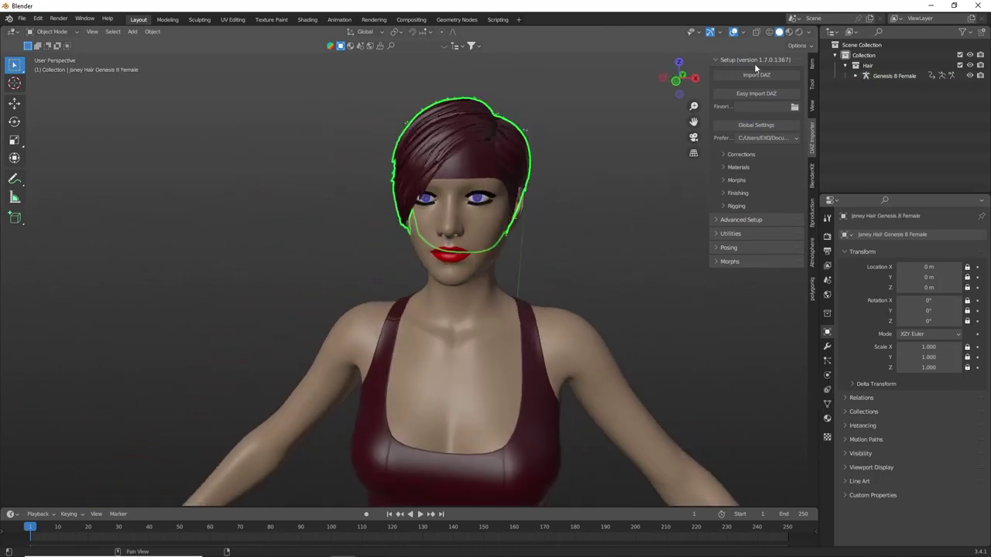
- Set the render engine to Cycles with GPU Compute
left_click(827, 236)
left_click(922, 233)
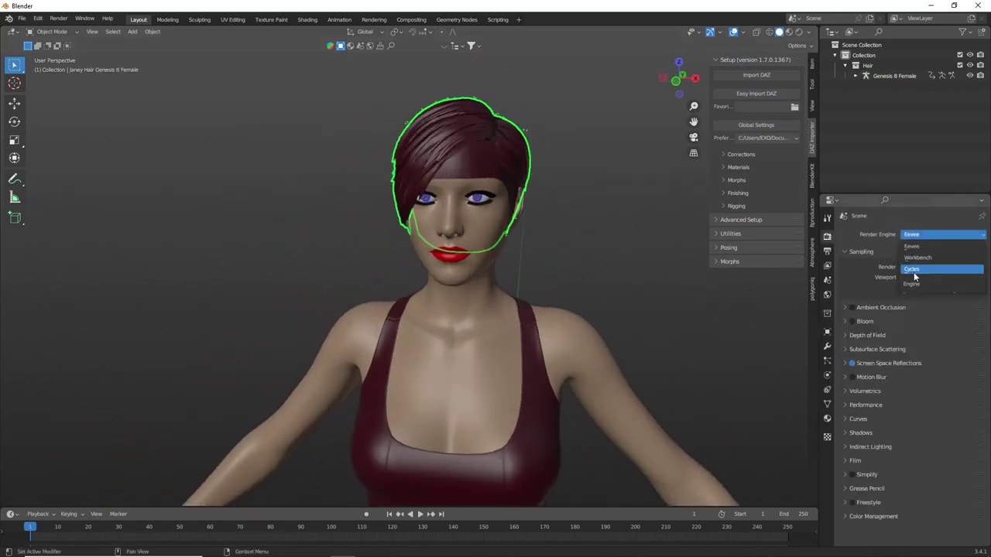
left_click(914, 271)
left_click(919, 261)
left_click(918, 275)
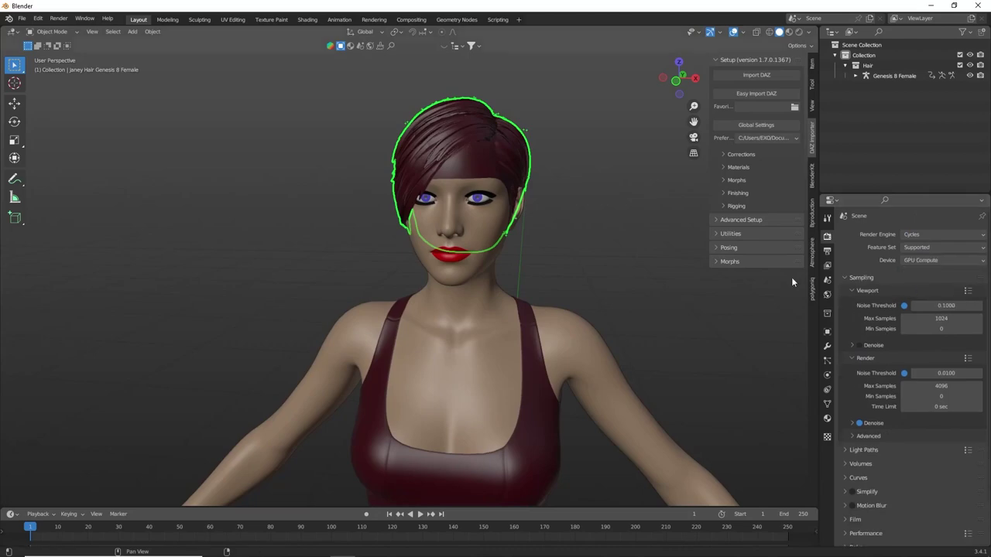
- Set Light Paths Transparent bounces to 0, comparing how the hair looks at higher values
scroll(884, 496, "down", 2)
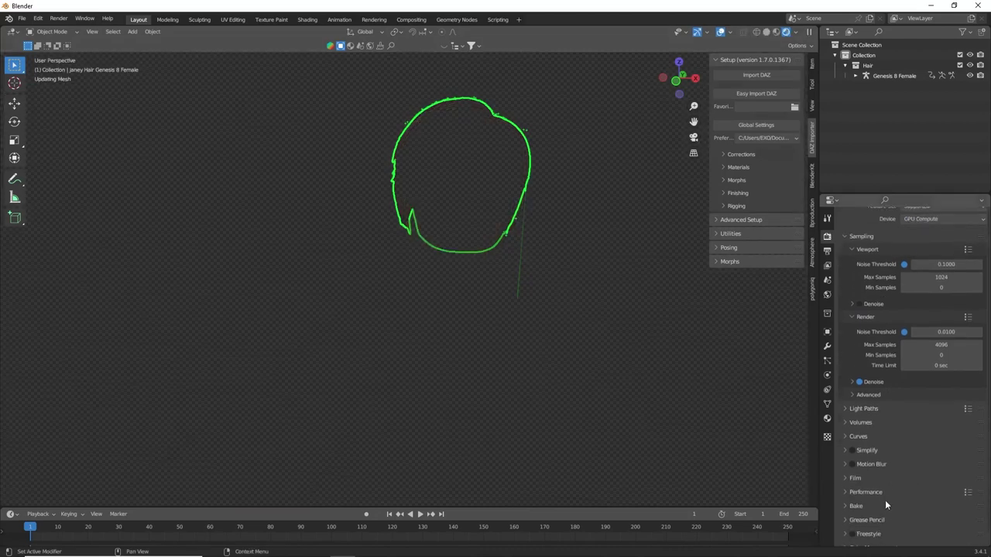
left_click(845, 408)
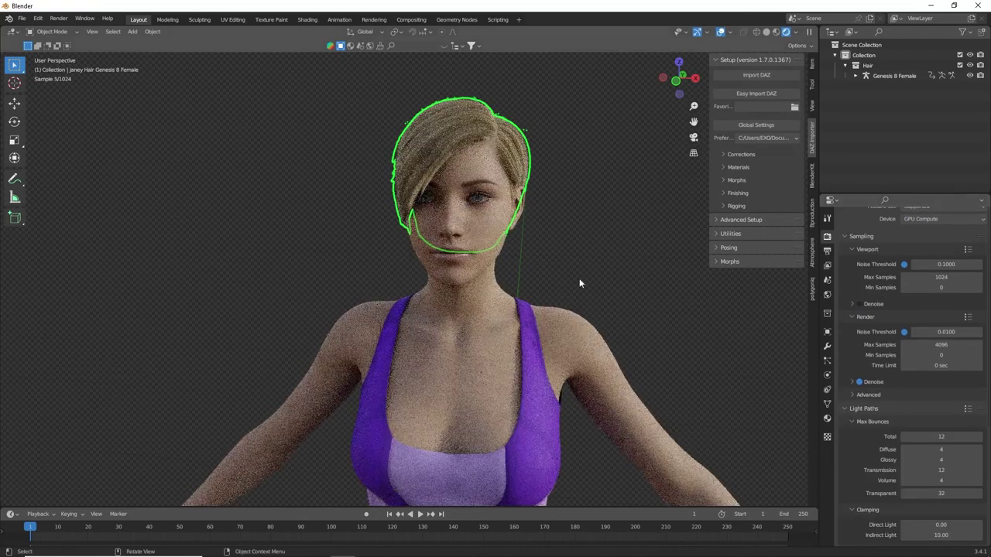
scroll(583, 226, "up", 1)
mouse_move(584, 218)
middle_mouse_down()
mouse_move(448, 257)
mouse_move(553, 247)
middle_mouse_up()
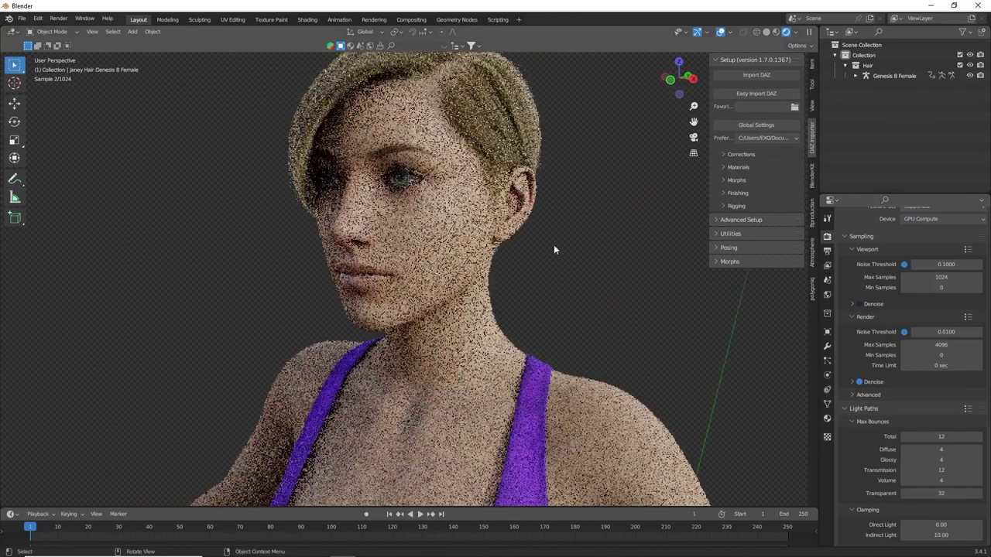
key("BackSpace")
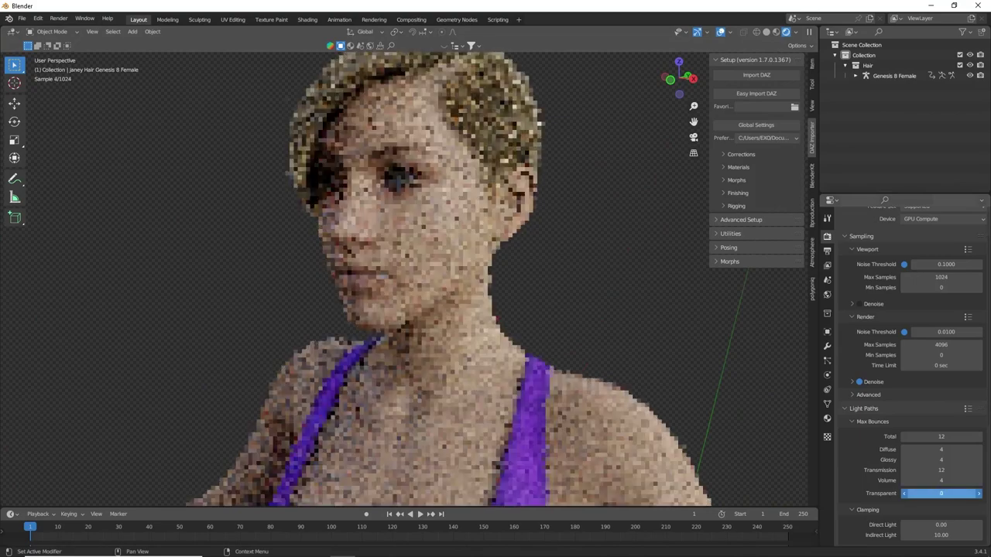
left_click_drag(940, 493, 964, 493)
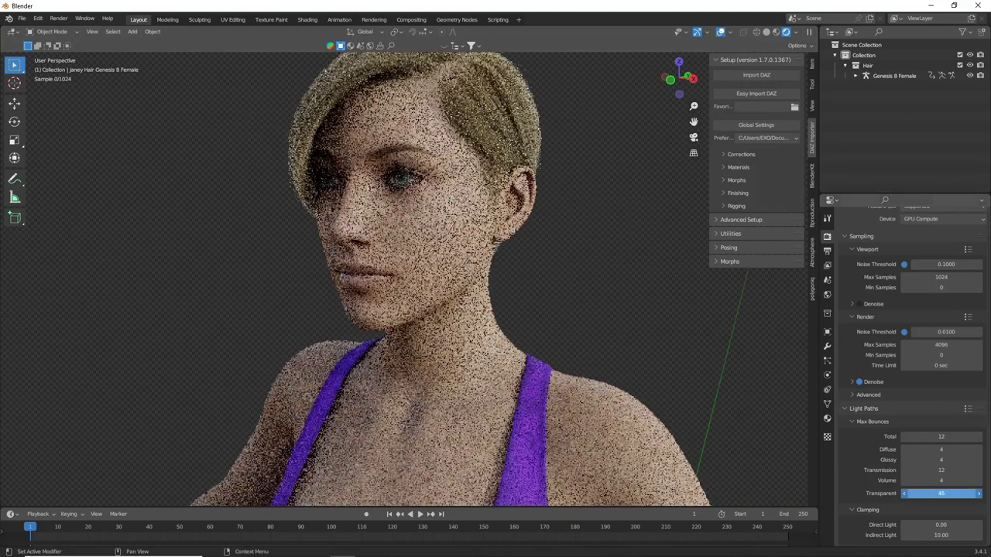
key("BackSpace")
mouse_move(940, 493)
left_mouse_down()
mouse_move(967, 493)
mouse_move(925, 493)
left_mouse_up()
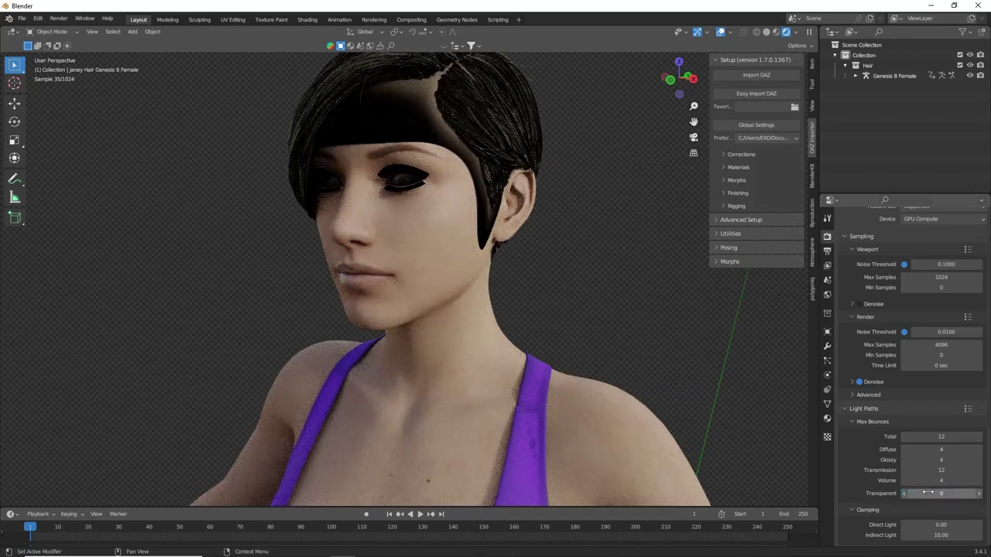
scroll(606, 284, "down", 2)
mouse_move(606, 284)
middle_mouse_down()
mouse_move(598, 328)
mouse_move(531, 332)
middle_mouse_up()
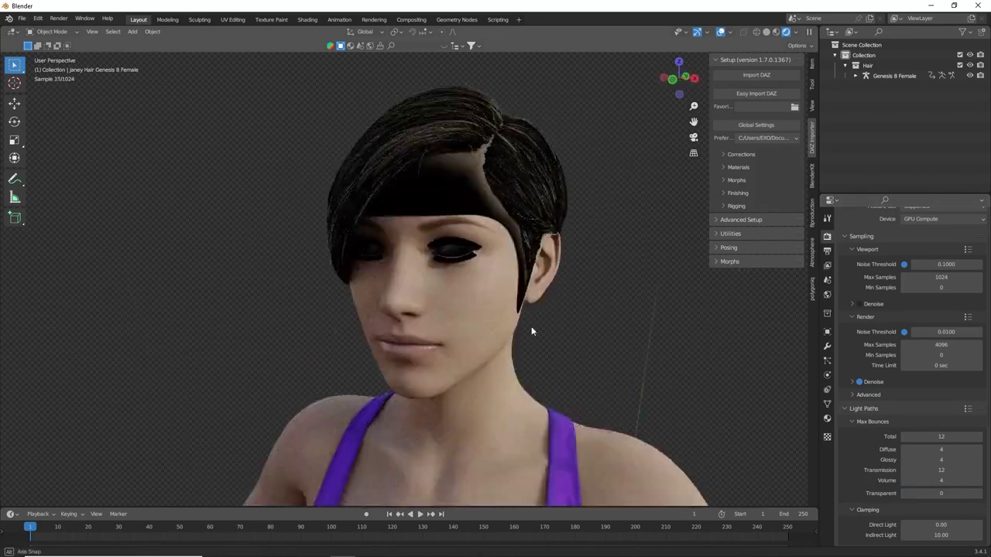
- Return to Solid shading and select the body mesh with Janey Hair as the active object
left_click(765, 32)
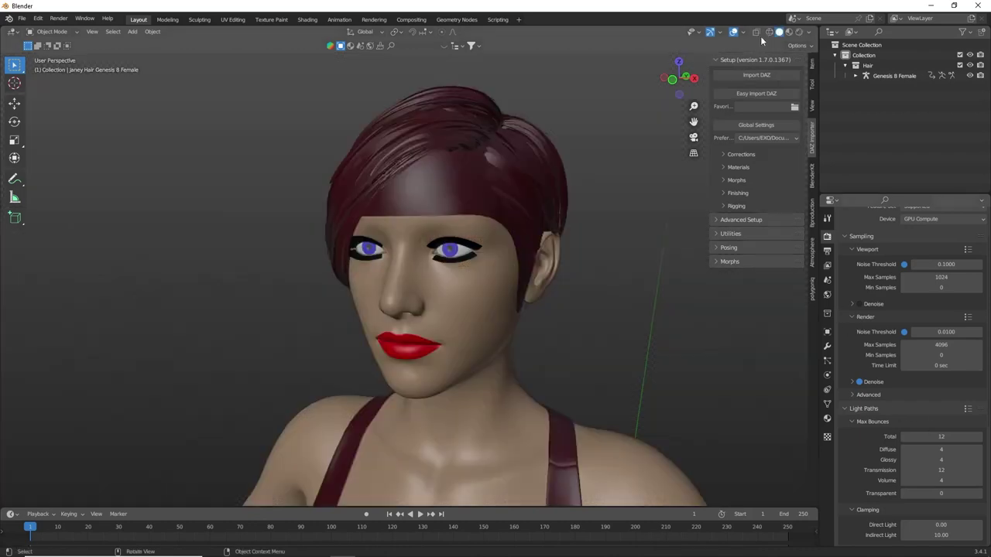
scroll(551, 267, "down", 2)
middle_click_drag(551, 267, 582, 283)
left_click(499, 351)
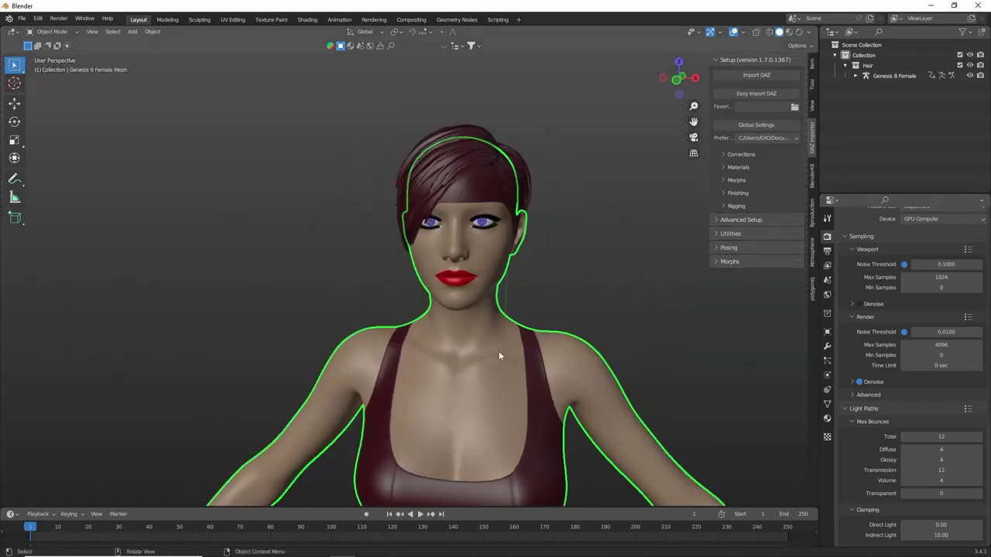
left_click(476, 168, "shift")
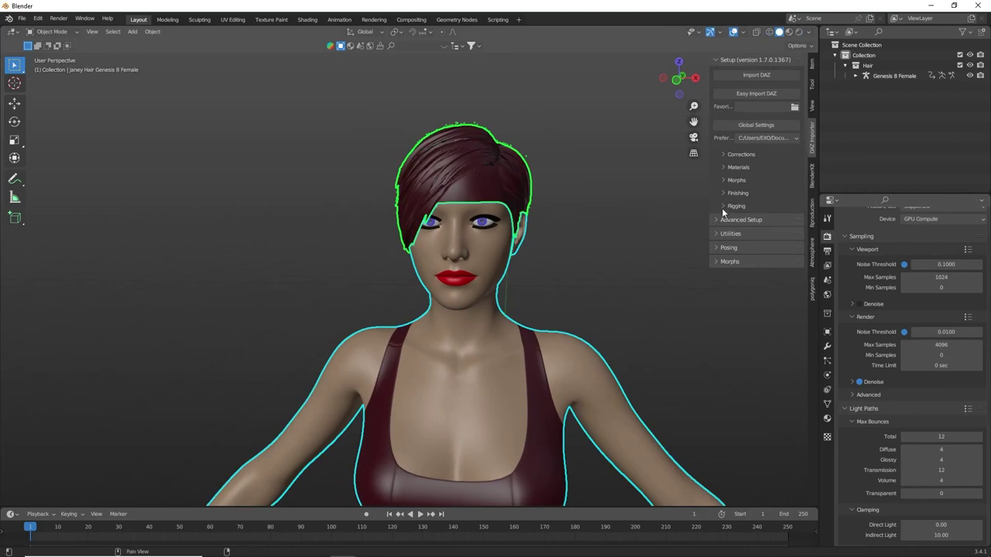
left_click(669, 241)
left_click(495, 314)
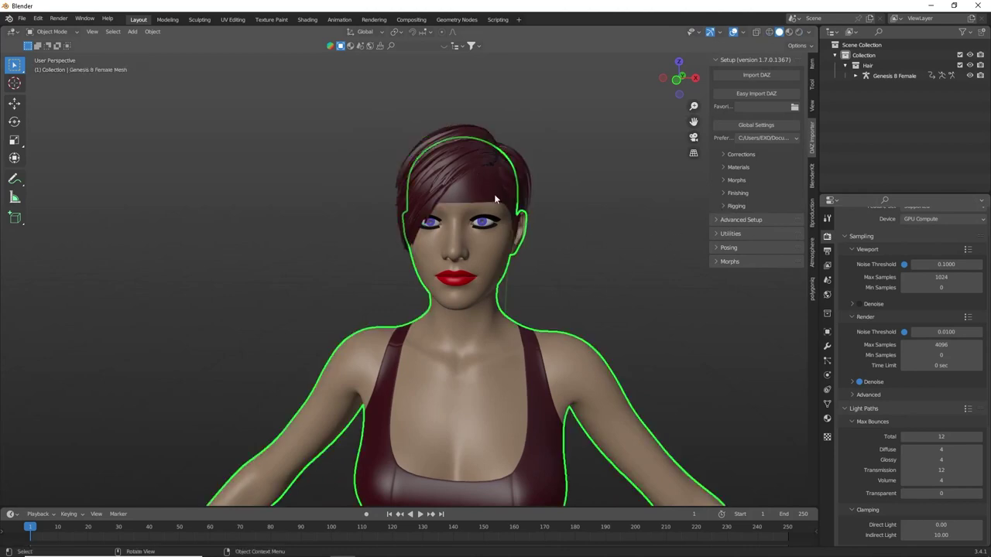
left_click(491, 177, "shift")
left_click(492, 172, "shift")
left_click(492, 172, "shift")
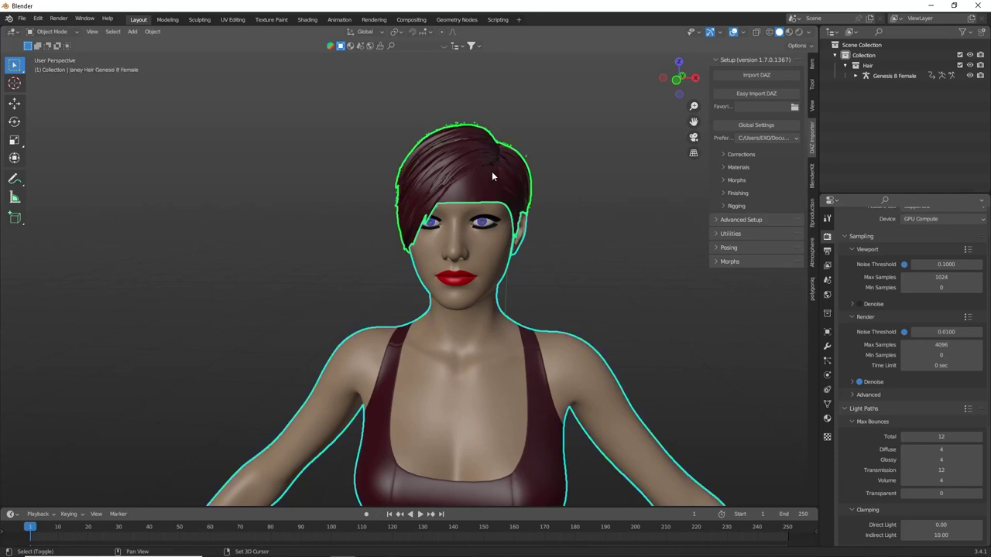
left_click(492, 171, "shift")
left_click(491, 172, "shift")
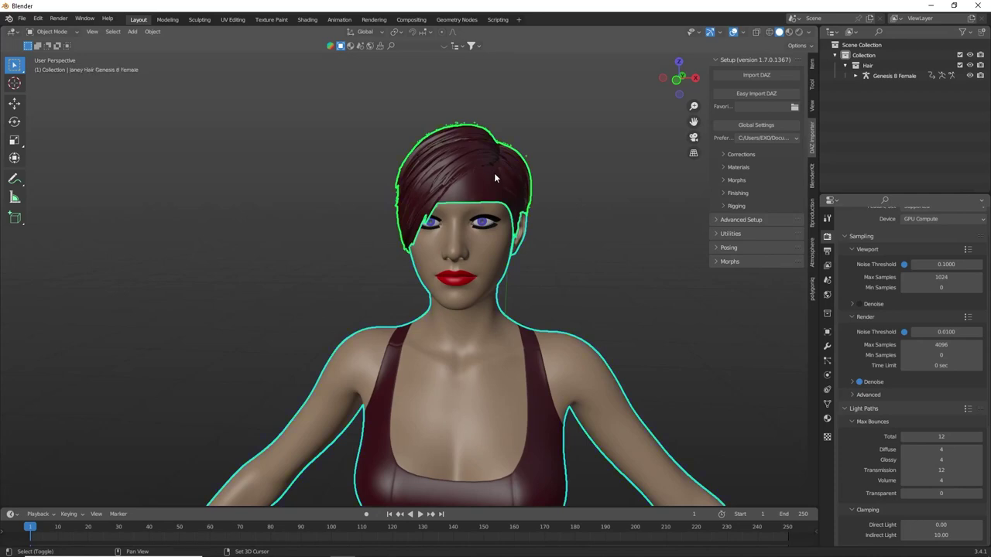
- Expand the DAZ Importer's Advanced Setup > Hair tools
left_click(739, 220)
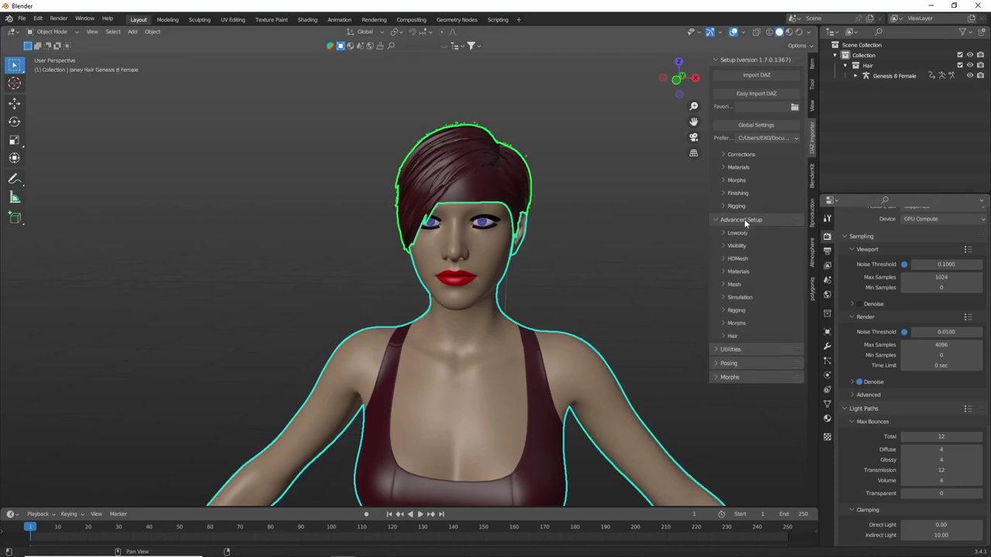
left_click(729, 334)
scroll(743, 345, "down", 1)
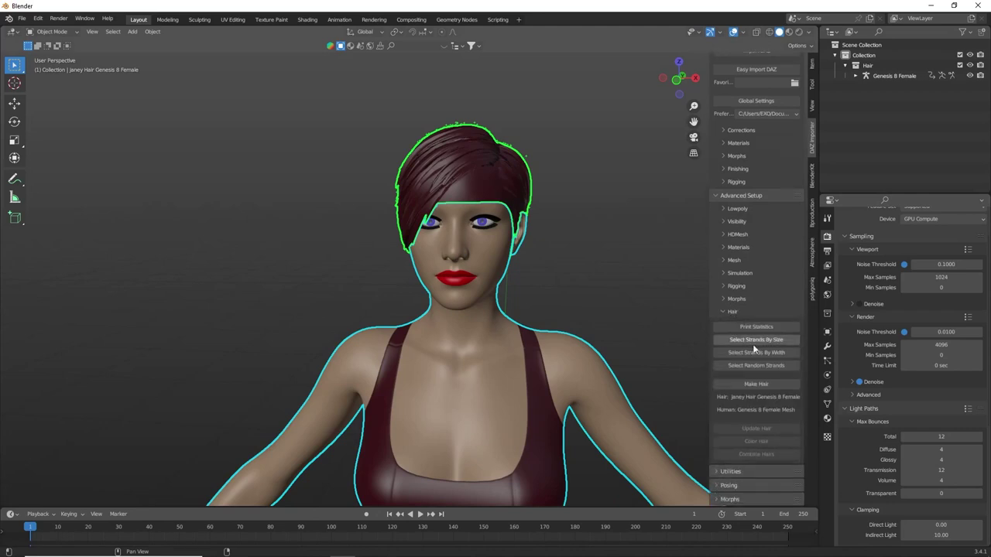
- Run Make Hair with Keep Mesh Hair ticked and Hair BSDF as the hair material
left_click(764, 386)
left_click_drag(758, 349, 752, 139)
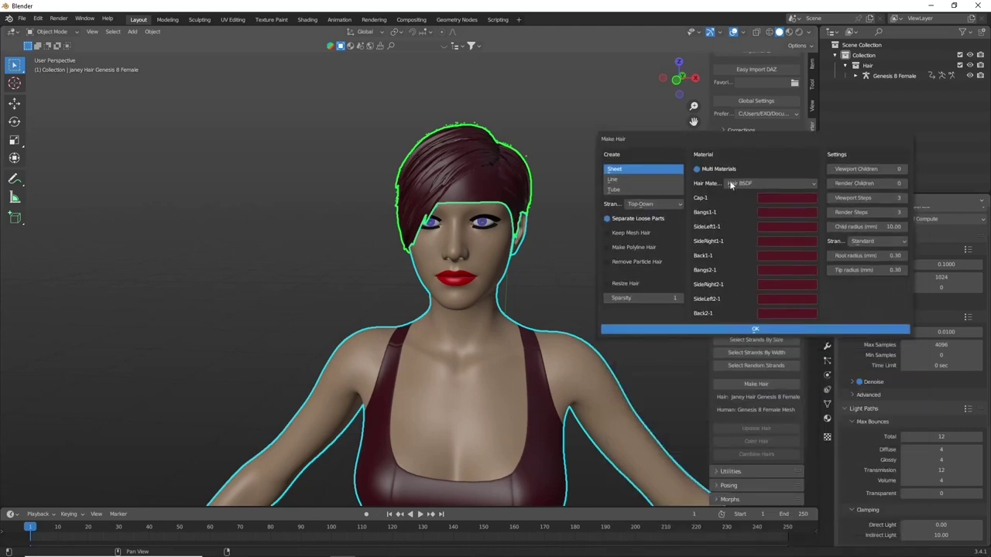
left_click(619, 233)
left_click(751, 183)
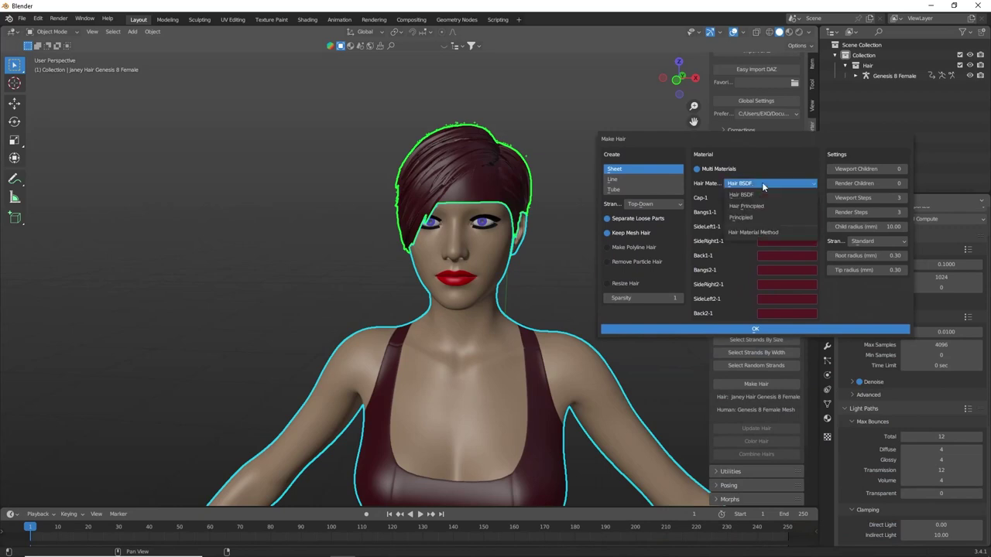
left_click(762, 182)
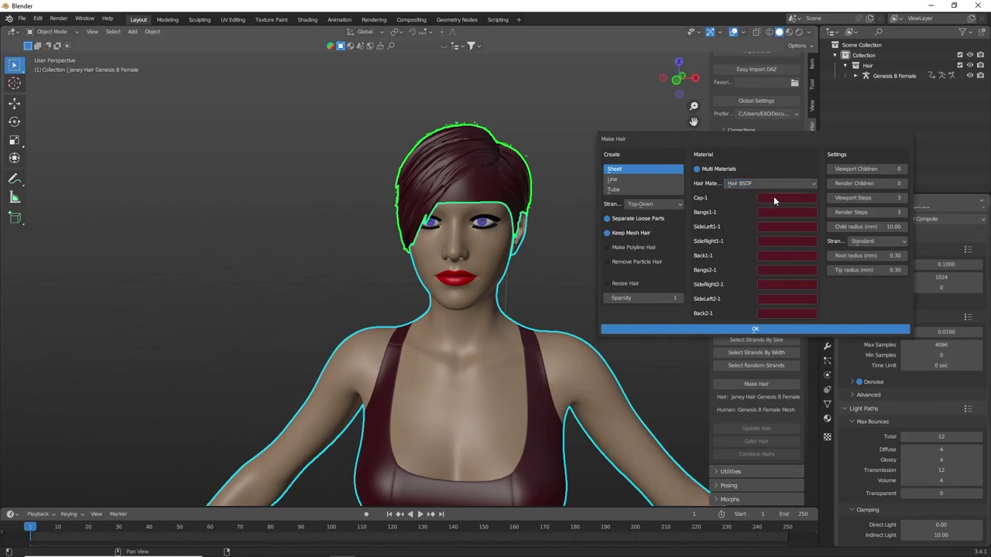
left_click(774, 198)
left_click(774, 198)
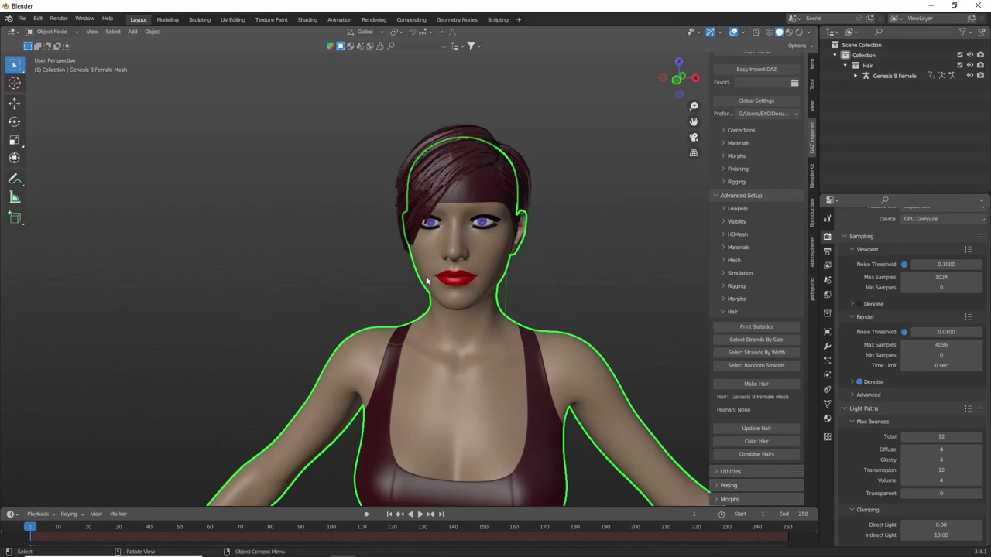
- Select the kept mesh hair object and show its transform properties
left_click(580, 214)
scroll(565, 221, "up", 4)
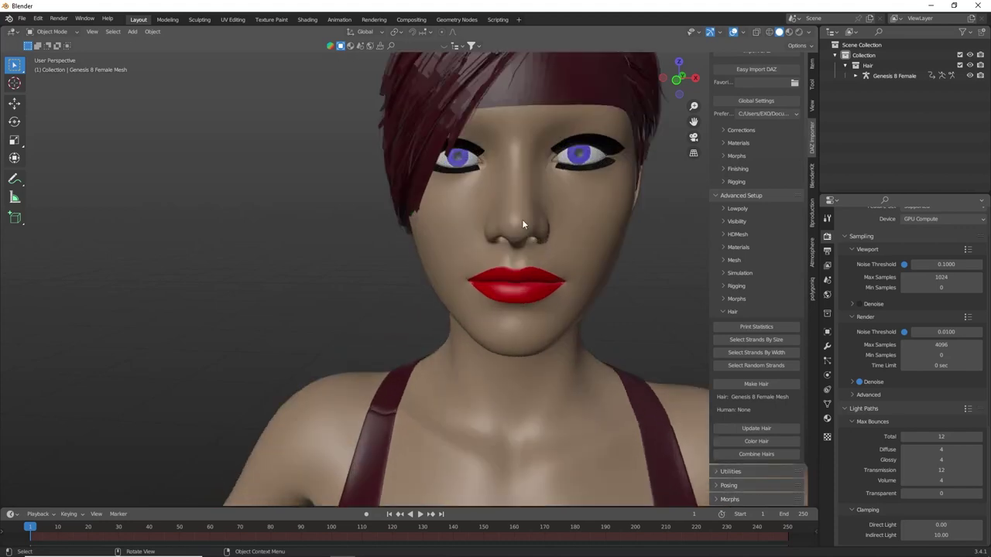
scroll(522, 219, "down", 2)
left_click(504, 149)
left_click(826, 331)
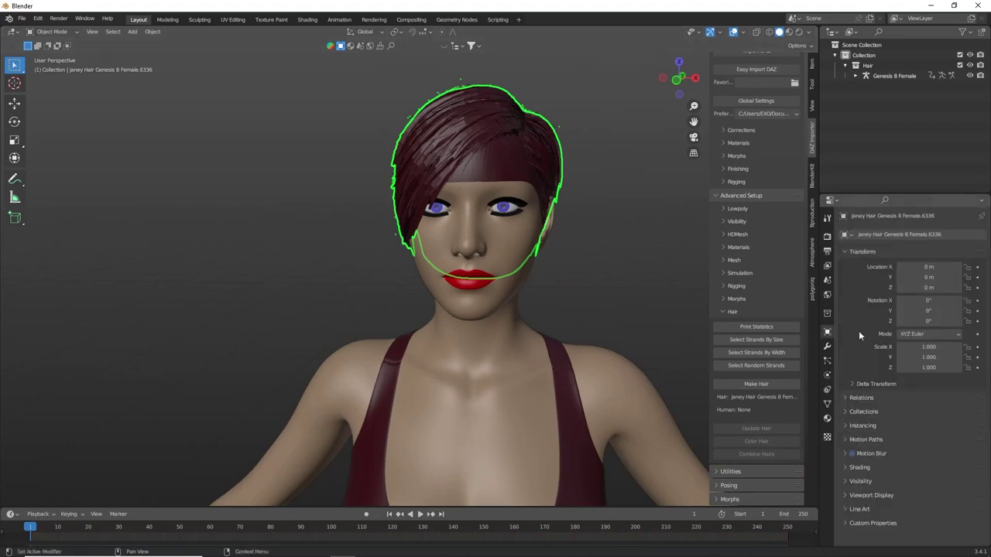
key("n")
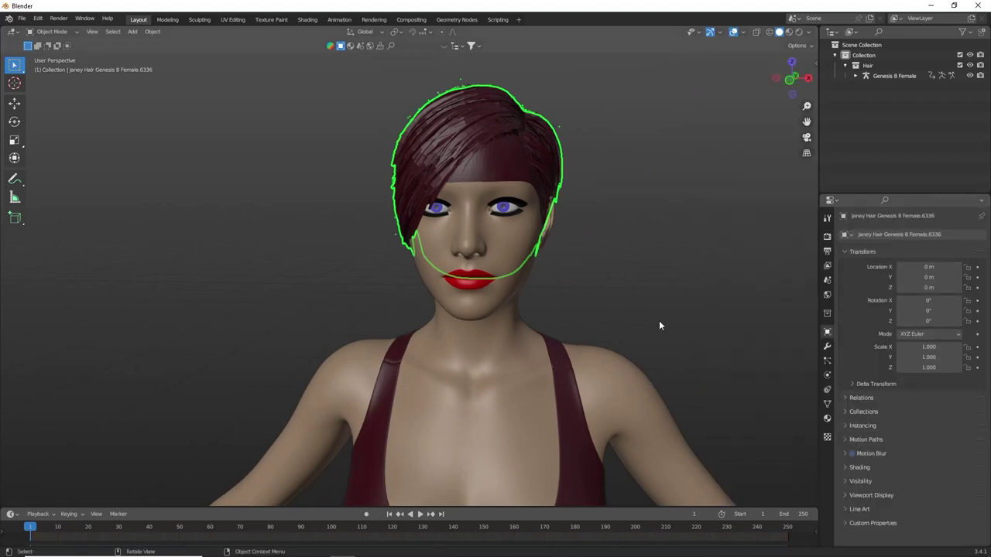
- Move the mesh hair -0.35327 m along X so it sits beside the head
left_click(14, 103)
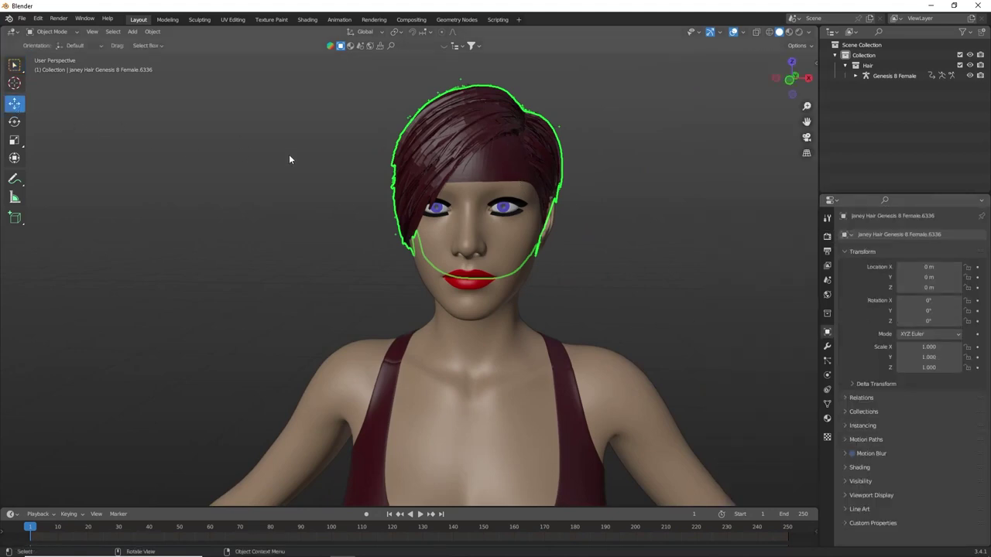
scroll(543, 201, "down", 3)
scroll(484, 256, "down", 5)
scroll(485, 256, "up", 4)
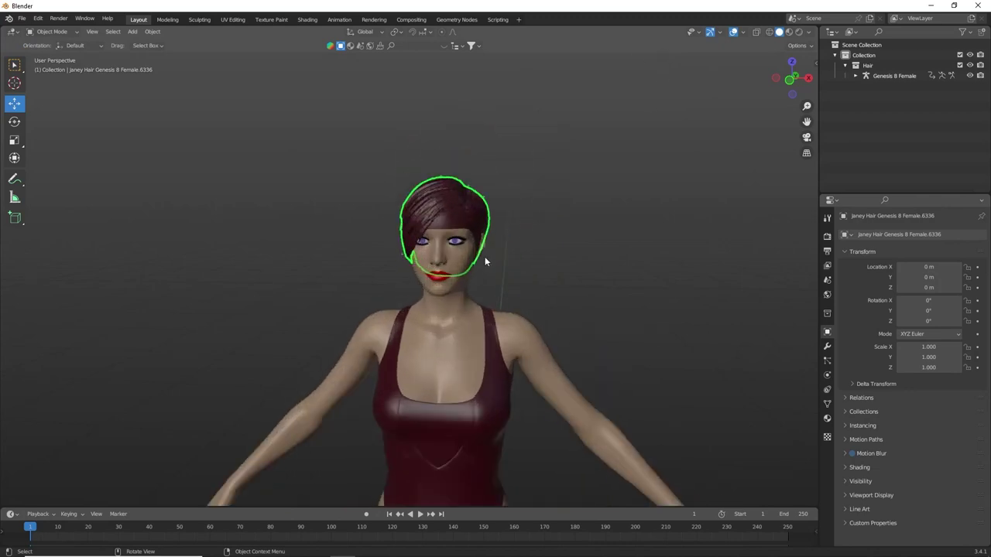
key("g")
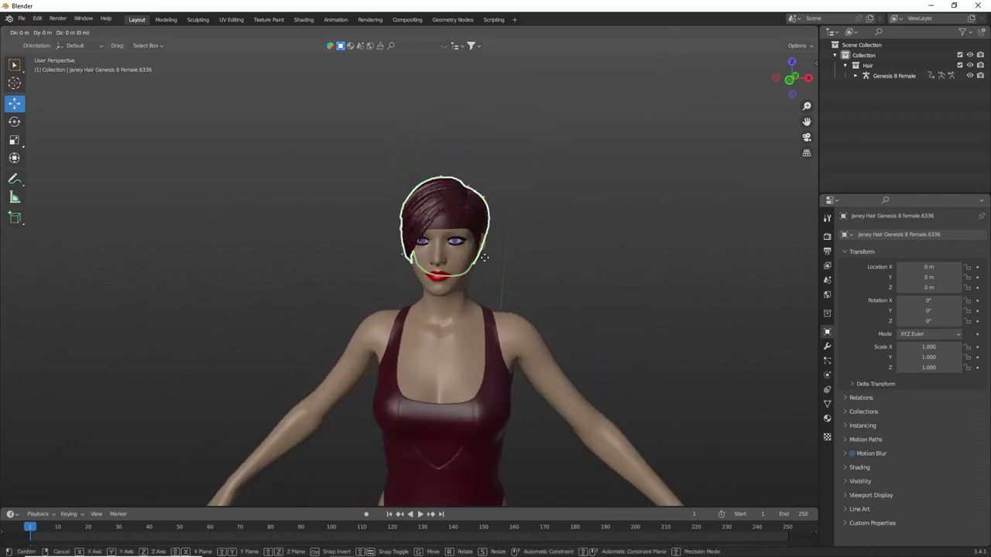
left_click(340, 255)
left_click(551, 260)
scroll(336, 235, "up", 4)
mouse_move(335, 234)
middle_mouse_down()
mouse_move(406, 234)
mouse_move(263, 228)
mouse_move(370, 244)
middle_mouse_up()
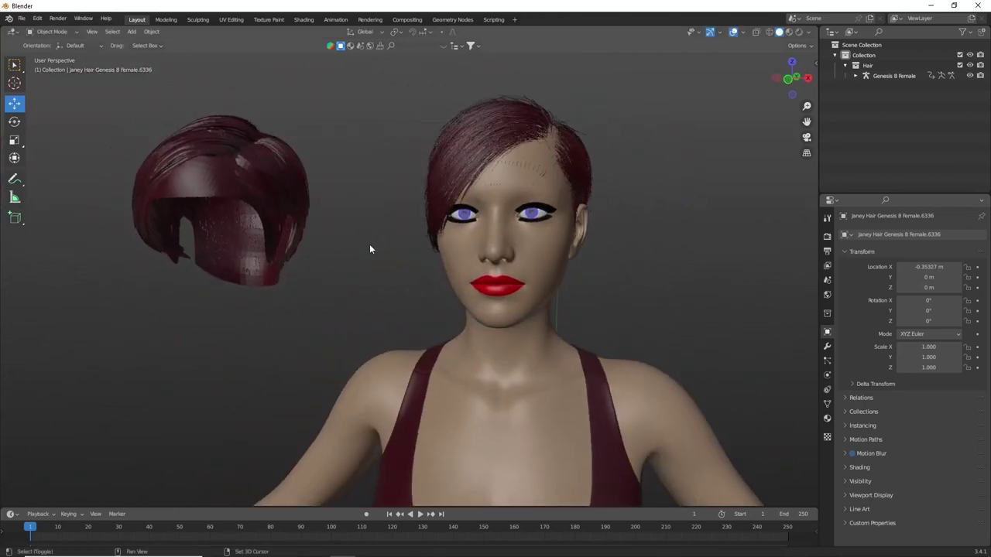
- Delete the floating mesh hair object, leaving only the particle hair
left_click(799, 32)
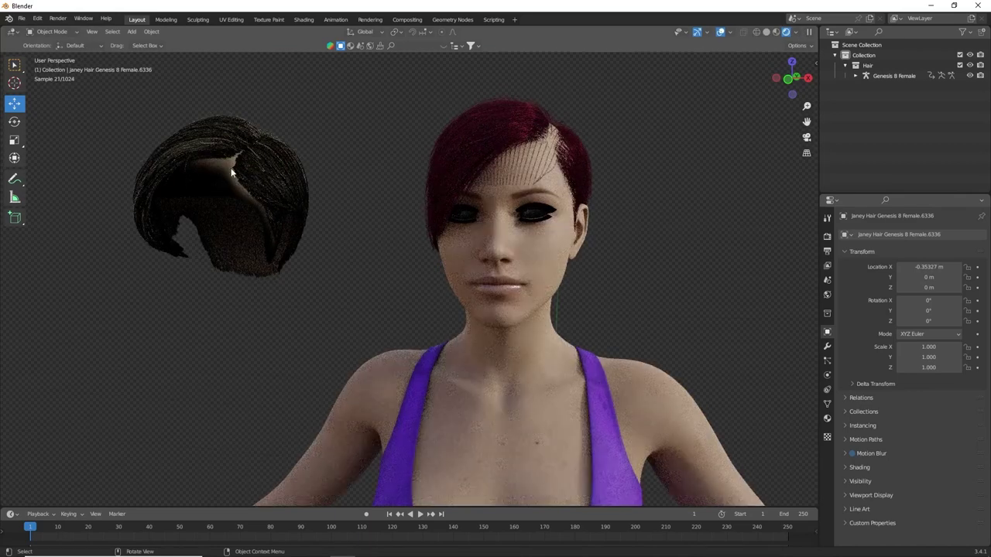
left_click(230, 172)
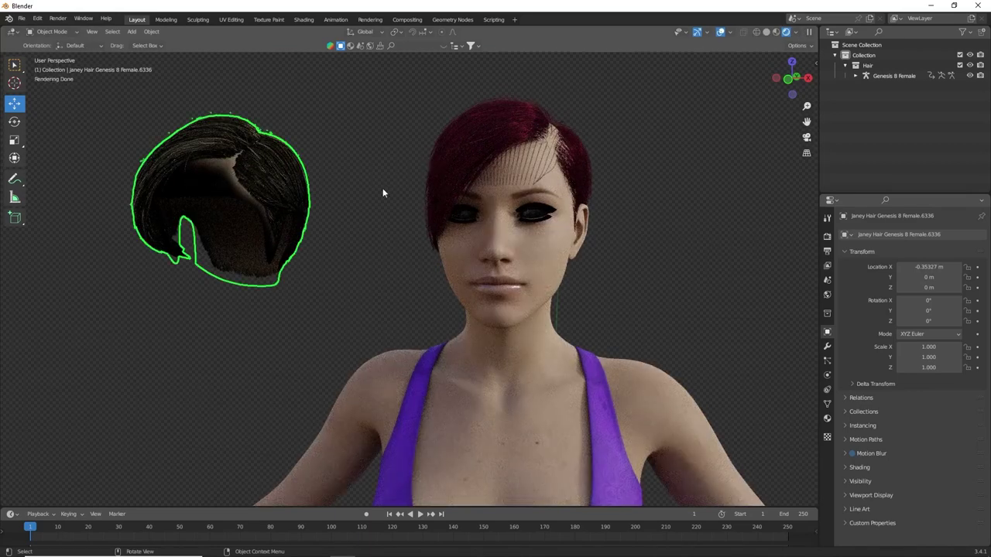
key("x")
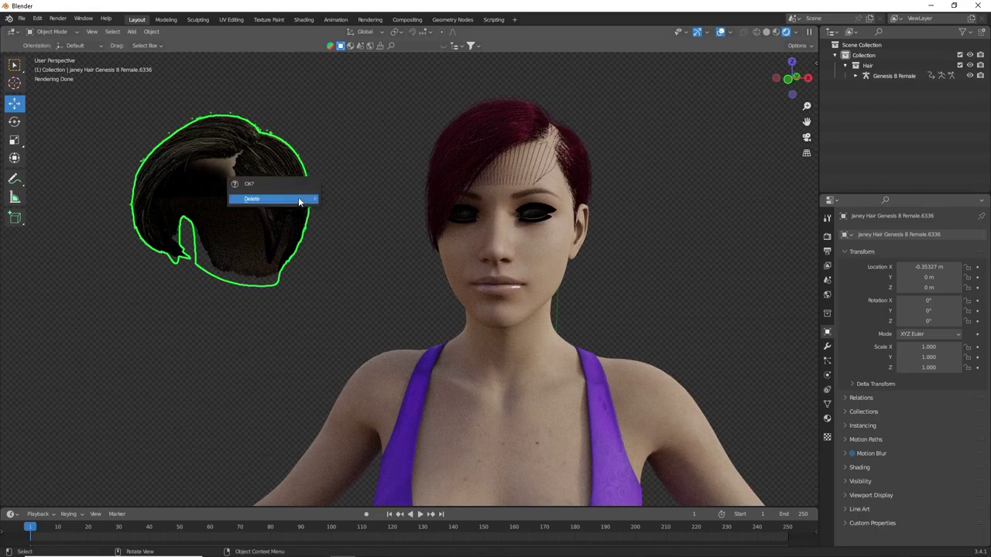
left_click(254, 199)
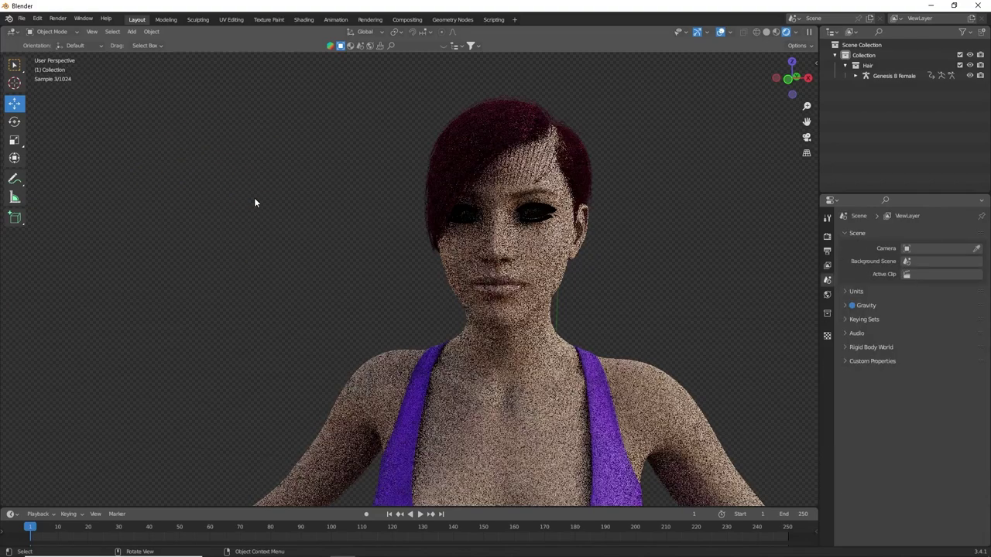
- Switch the viewport to Solid shading and face the figure front-on
scroll(534, 191, "up", 2)
mouse_move(534, 190)
middle_mouse_down()
mouse_move(454, 199)
mouse_move(480, 224)
mouse_move(539, 217)
middle_mouse_up()
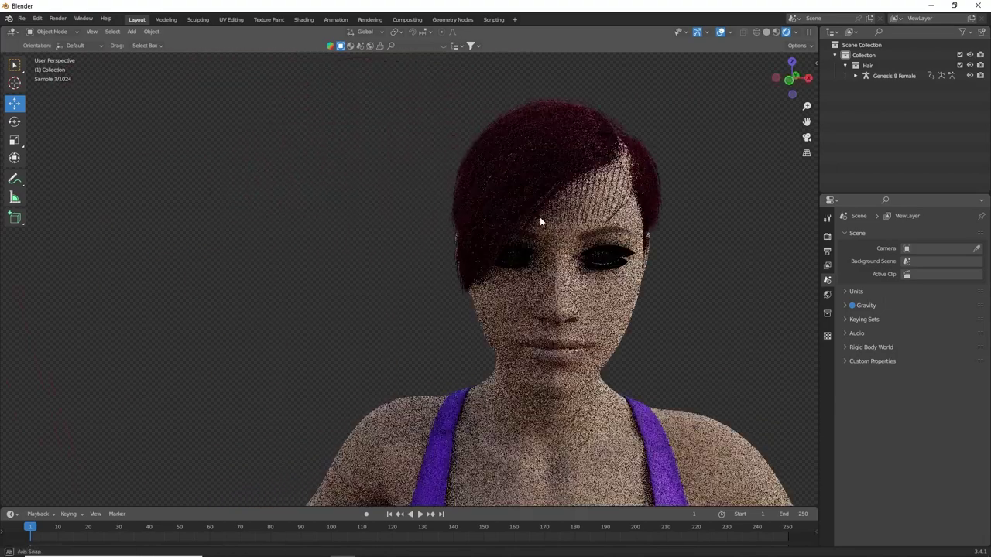
key("z")
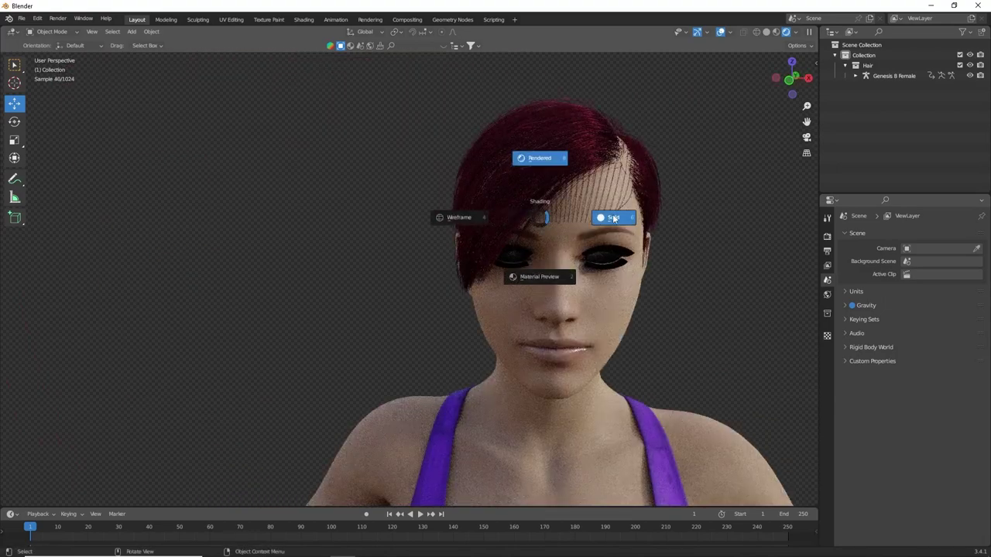
left_click(602, 217)
middle_click_drag(649, 234, 604, 232)
- Remove the Hair_36_HCap-1 particle system from the Genesis 8 Female mesh
left_click(532, 306)
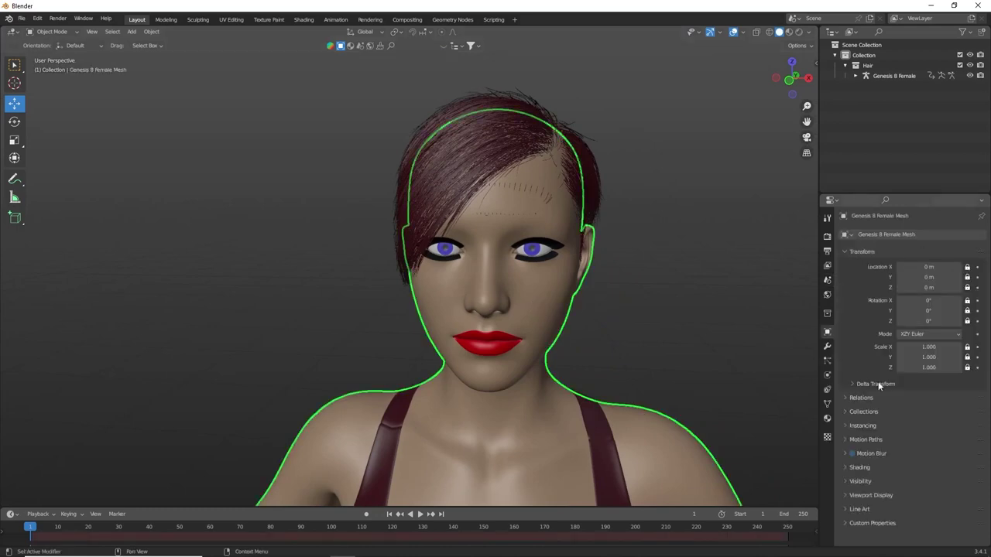
left_click(827, 359)
scroll(890, 256, "up", 3)
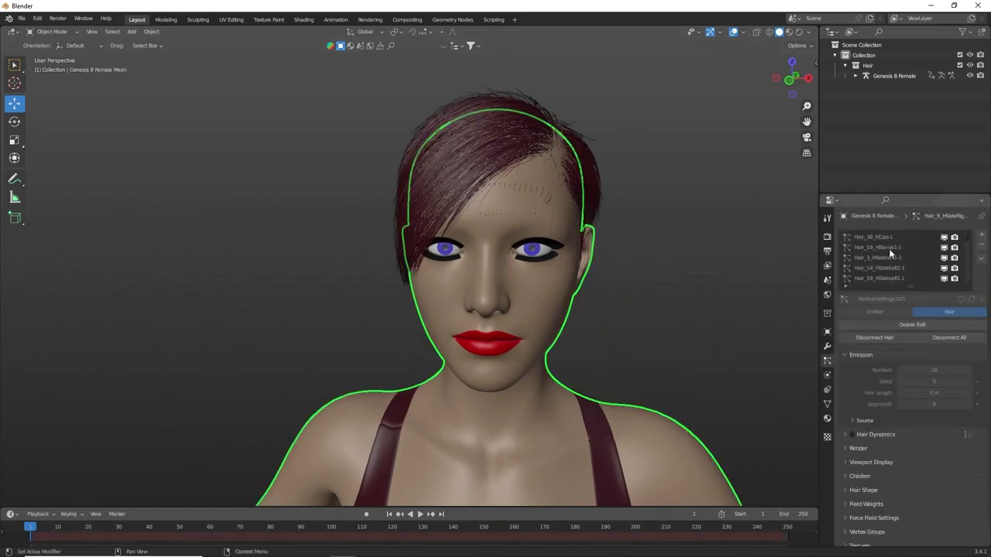
left_click(874, 237)
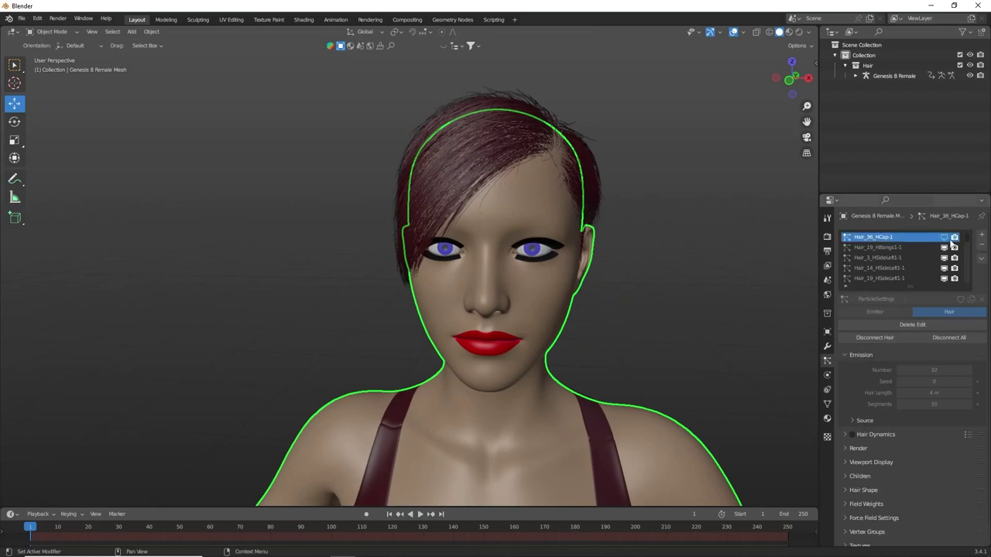
left_click(981, 246)
- Give Hair_19_HBangs1-1 Simple children with a Display Amount of 10
middle_click_drag(743, 259, 634, 278)
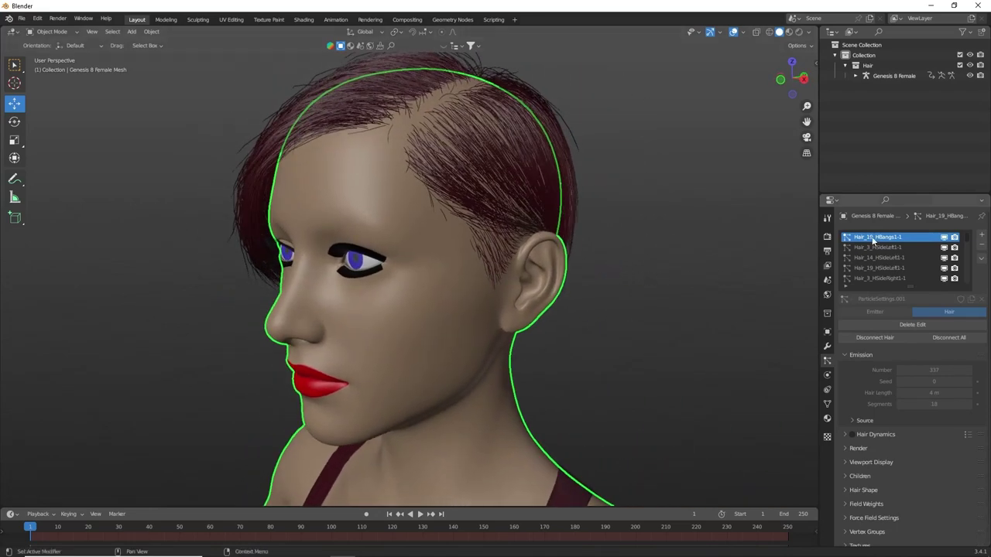
scroll(871, 434, "down", 1)
left_click(847, 456)
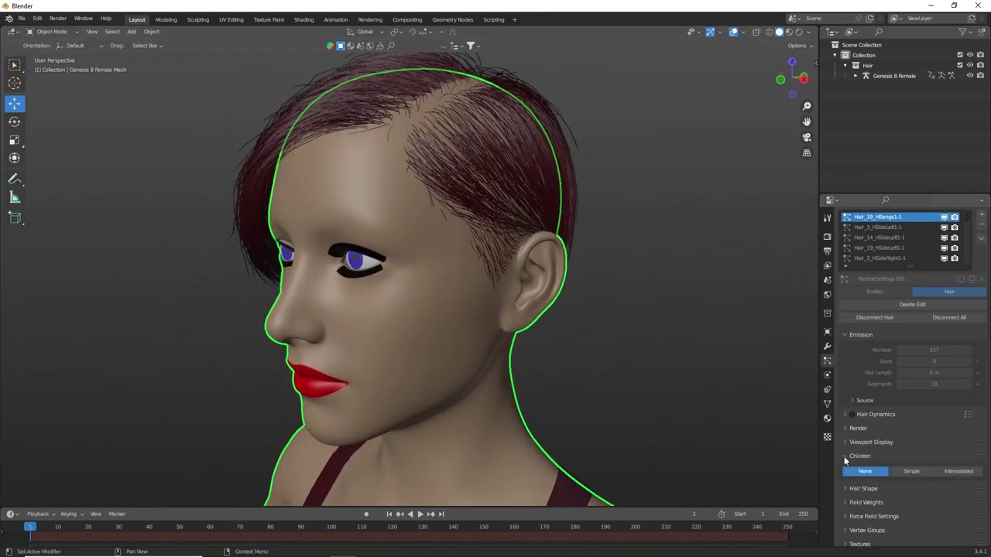
left_click(912, 473)
left_click(923, 484)
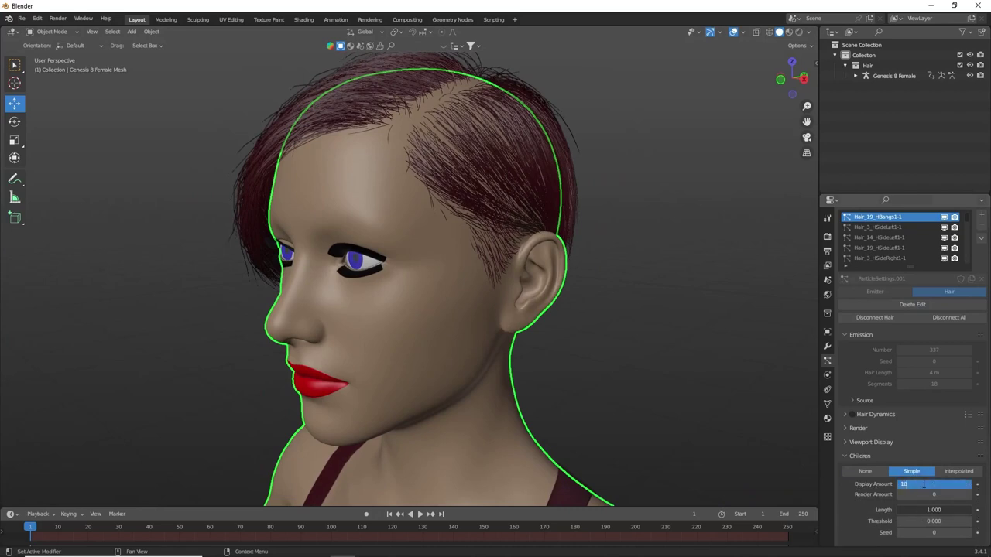
key("Return")
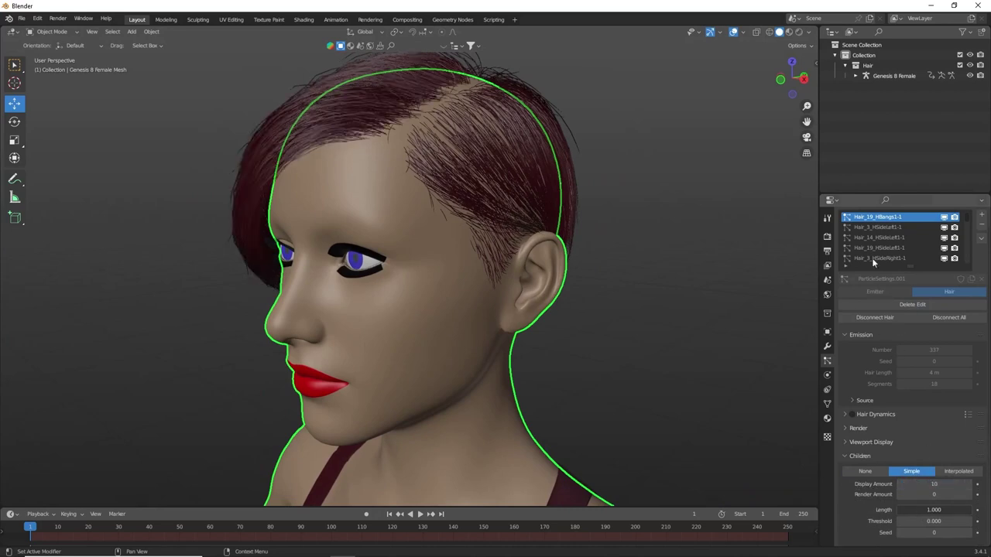
- Set the Hair Shape Tip diameter to 0 m so strands taper to points
scroll(866, 523, "down", 3)
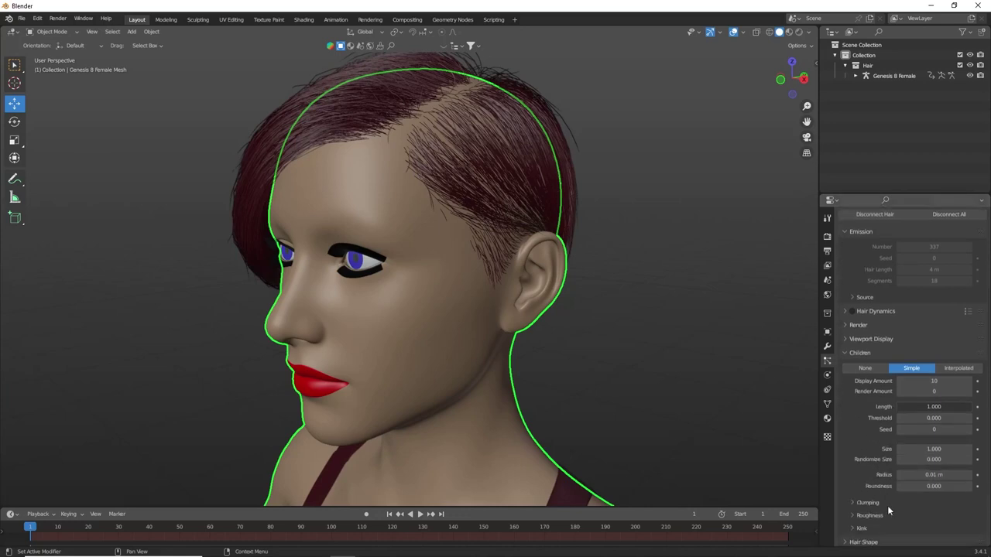
scroll(887, 505, "down", 1)
left_click(861, 501)
scroll(889, 504, "down", 1)
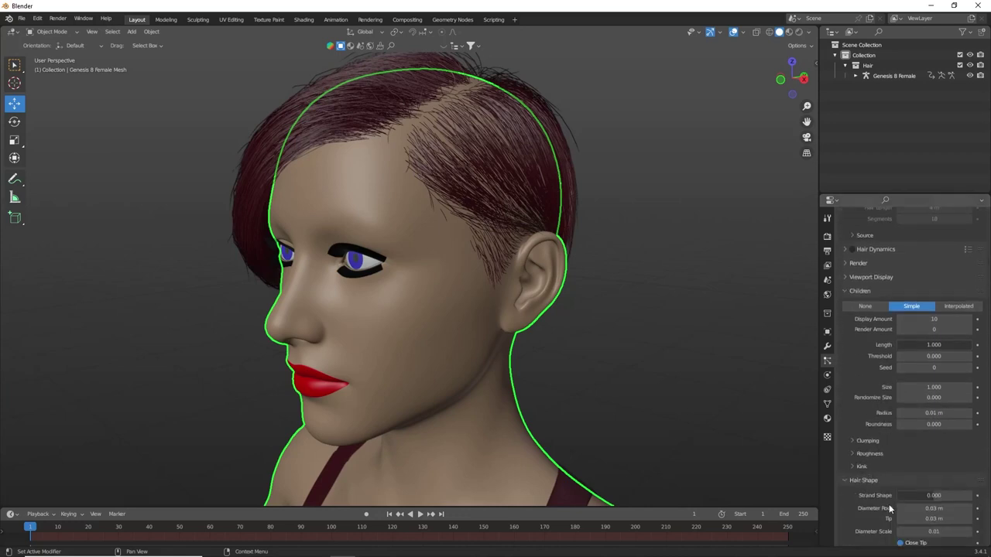
double_click(917, 519)
type("0")
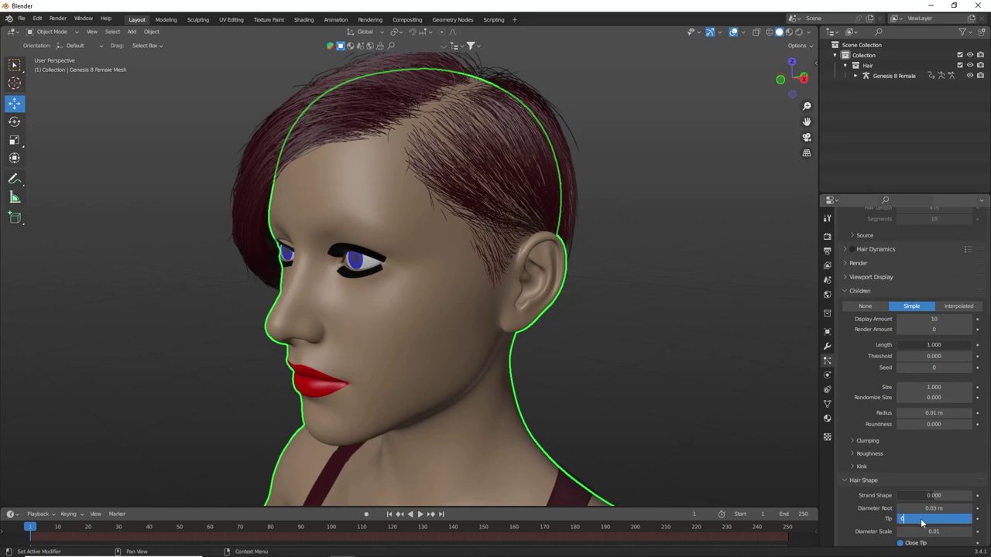
key("Return")
- Raise the viewport display Strand Steps to 5 for smoother hair
scroll(855, 368, "up", 3)
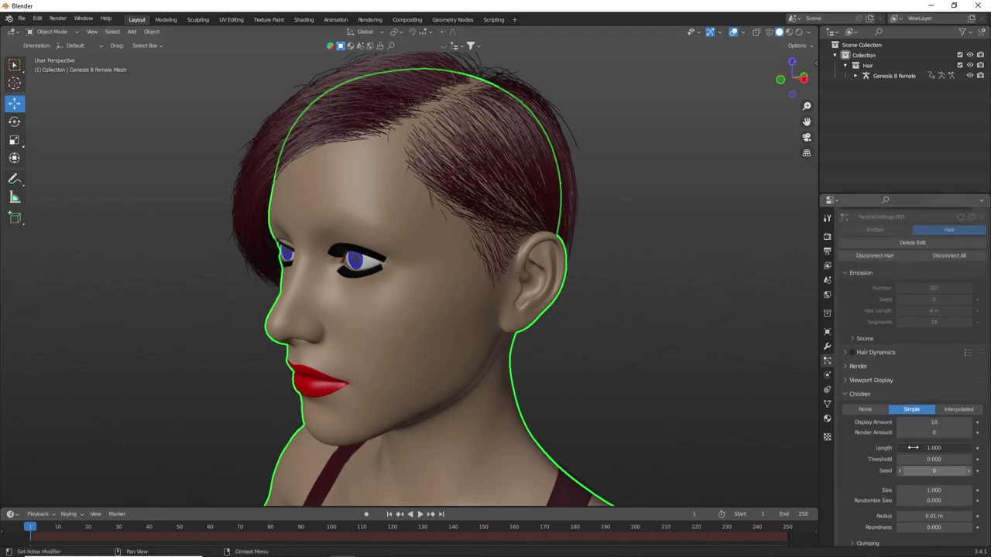
left_click(853, 379)
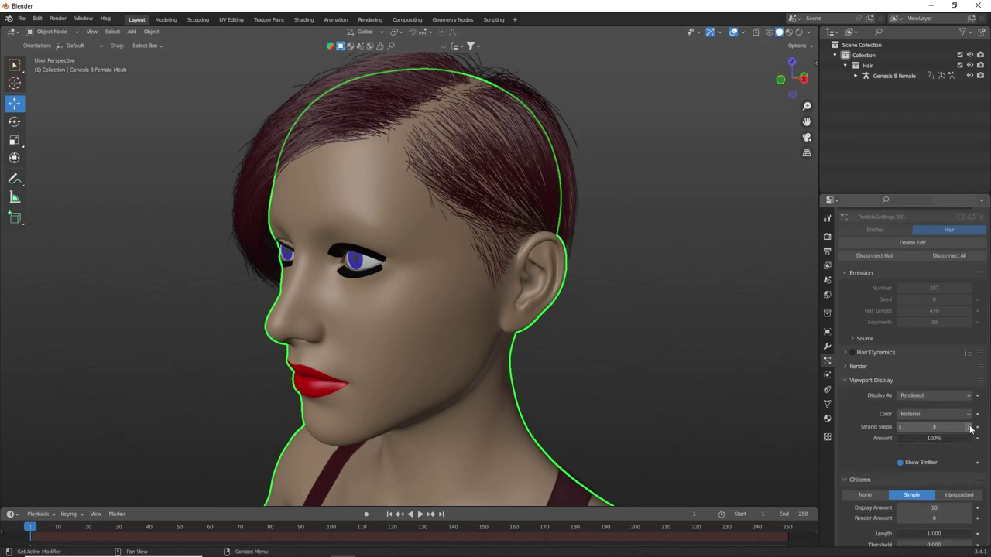
left_click(968, 426)
left_click(968, 427)
left_click(853, 381)
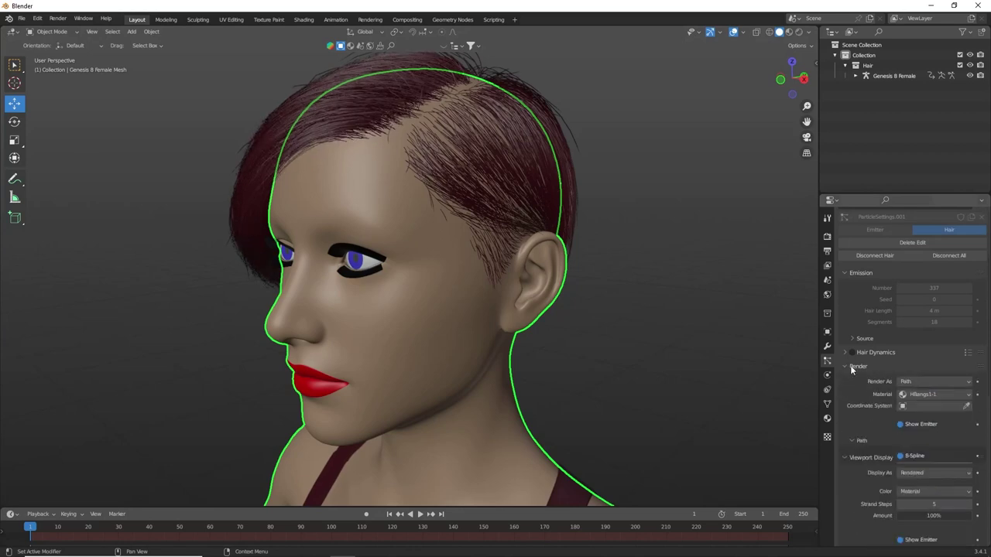
left_click(853, 380)
left_click(853, 380)
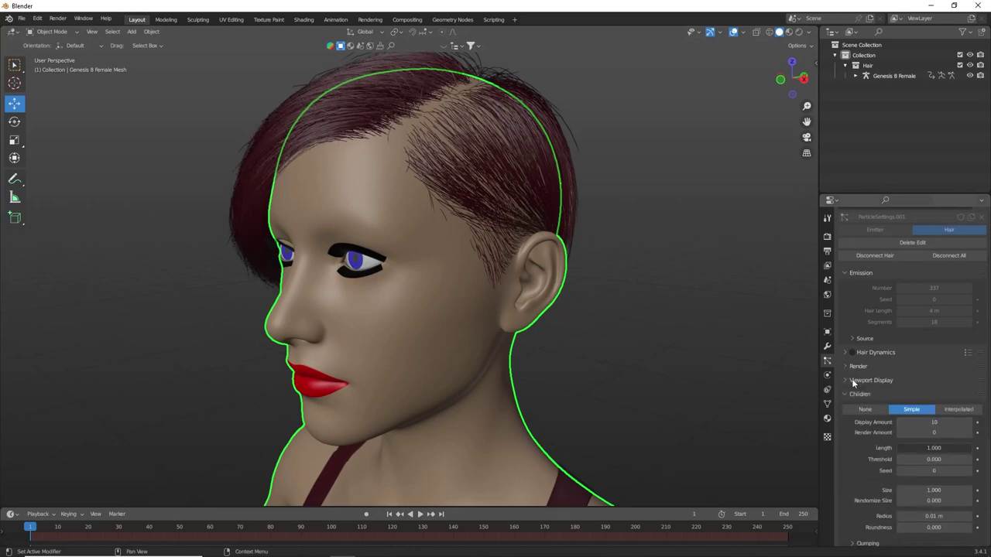
left_click(854, 394)
scroll(877, 353, "up", 3)
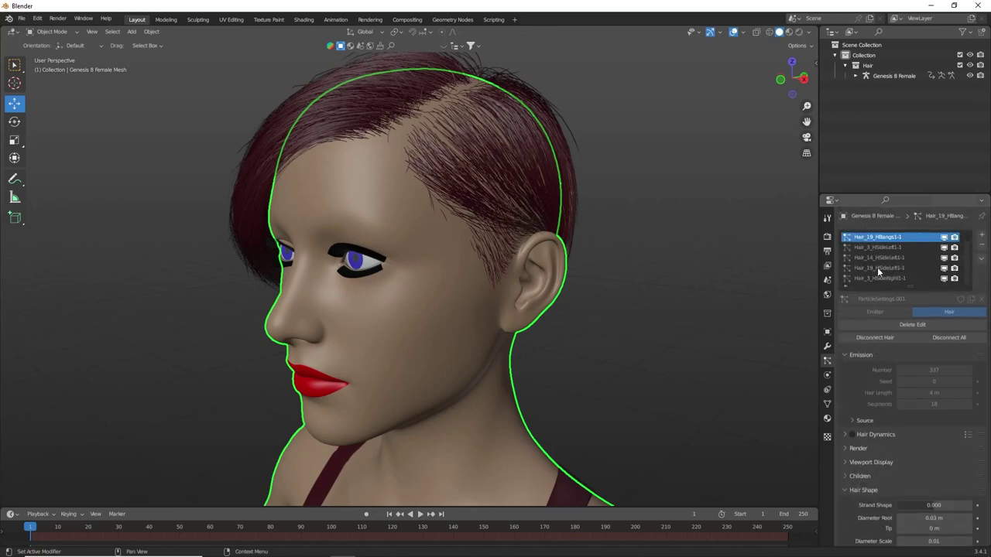
- Select Hair_3_HSideLeft1-1 and set its hair shape tip diameter to 0 m
left_click(883, 246)
scroll(884, 439, "down", 2)
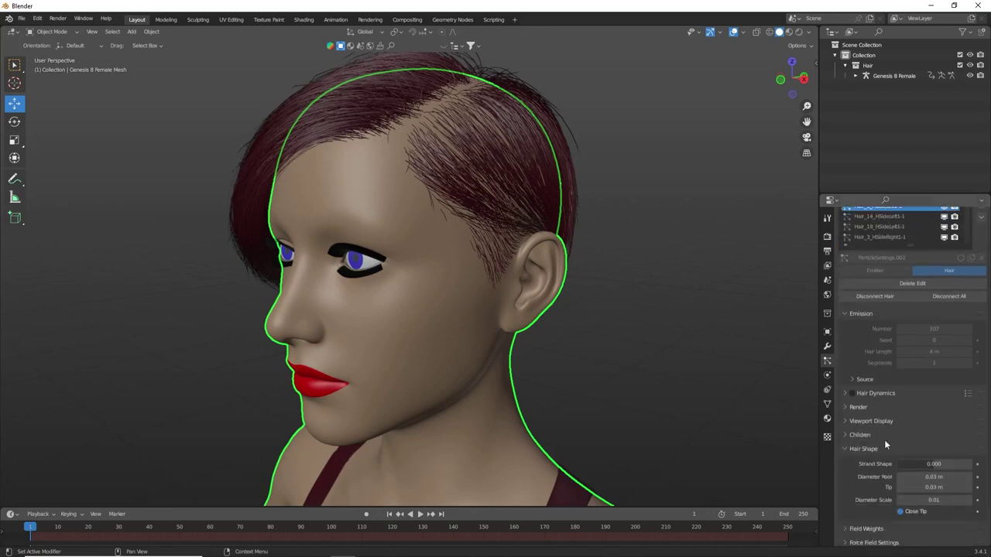
scroll(884, 440, "down", 1)
left_click(929, 446)
type("0")
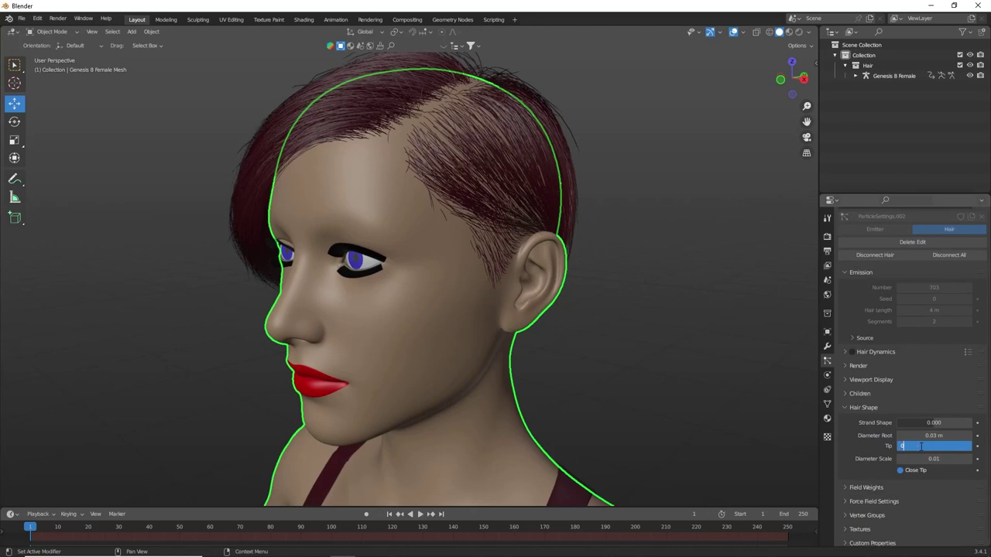
key("Return")
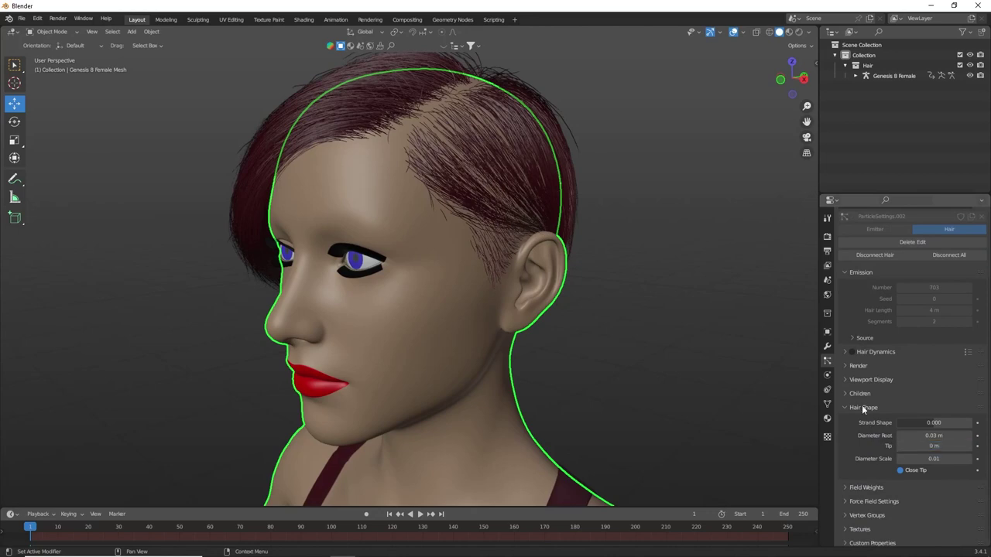
- Give it Simple children with Display and Render Amount both 10
left_click(860, 393)
left_click(912, 408)
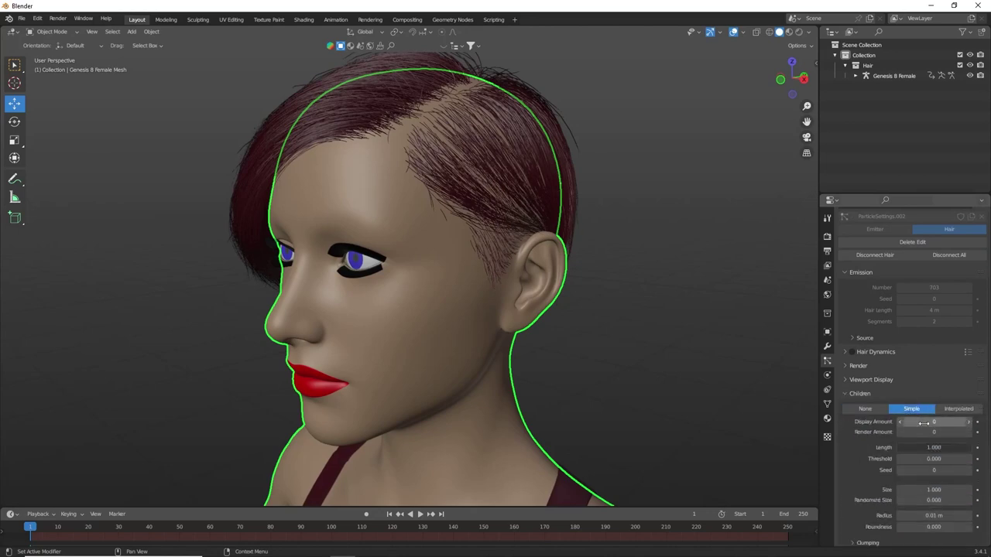
left_click(926, 422)
key("Return")
left_click(931, 432)
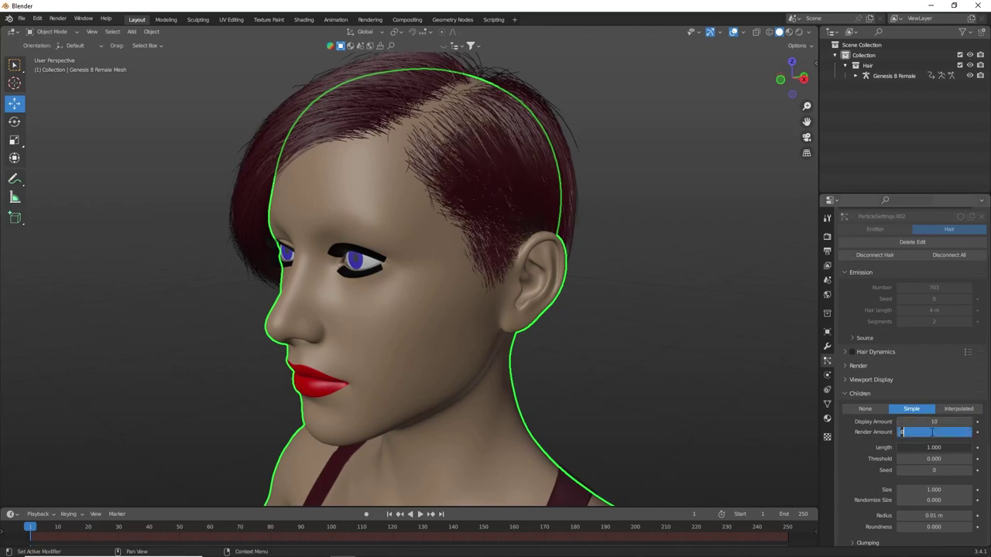
type("0")
key("Return")
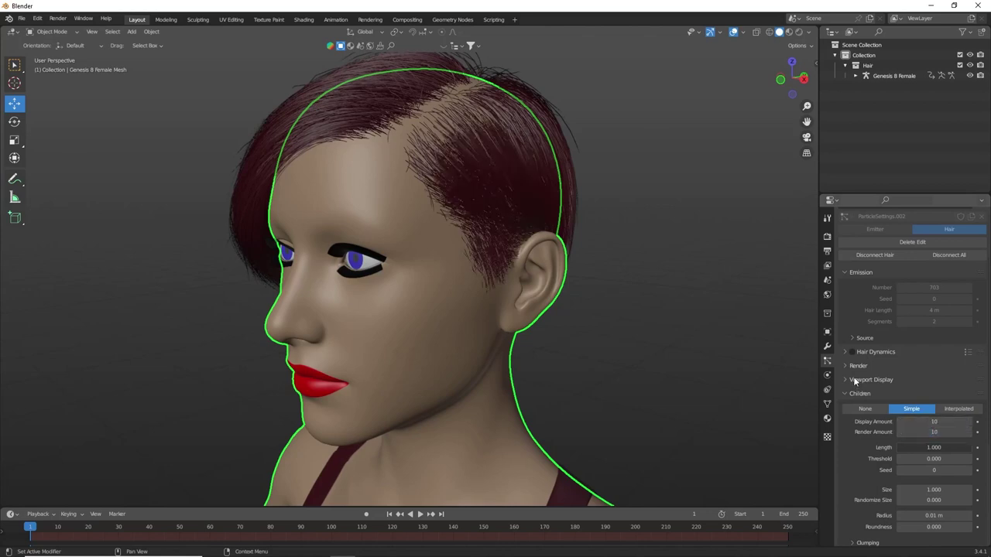
- Set the Viewport Display strand steps to 5
left_click(857, 379)
left_click(928, 426)
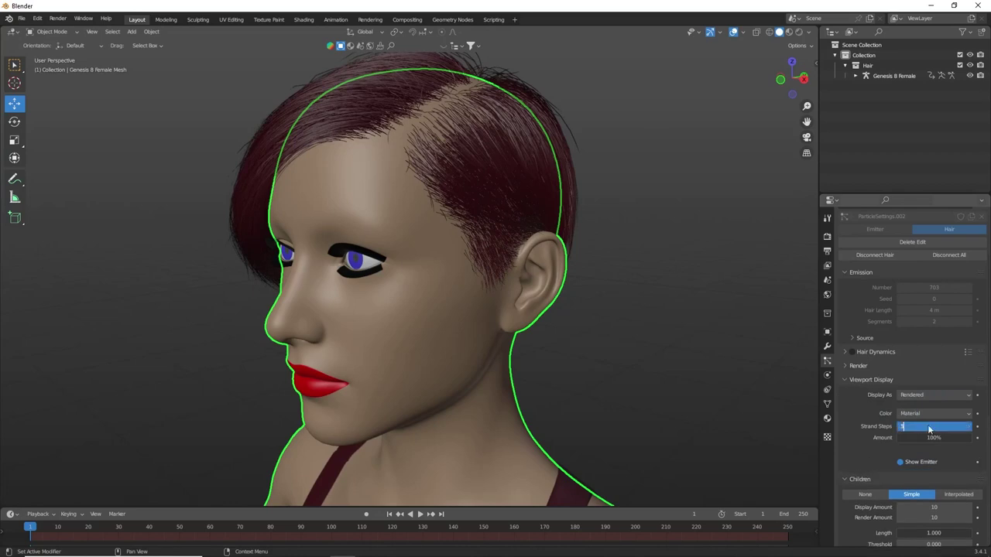
type("5")
key("Return")
left_click(854, 367)
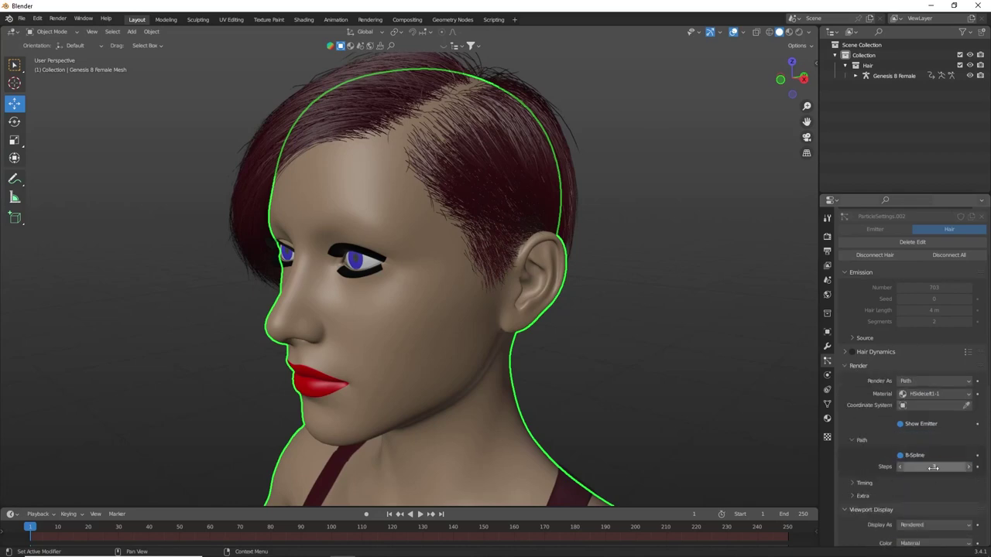
- Select Hair_14_HSideLeft1-1 and set path steps to 5 and strand steps to 3
scroll(897, 360, "up", 3)
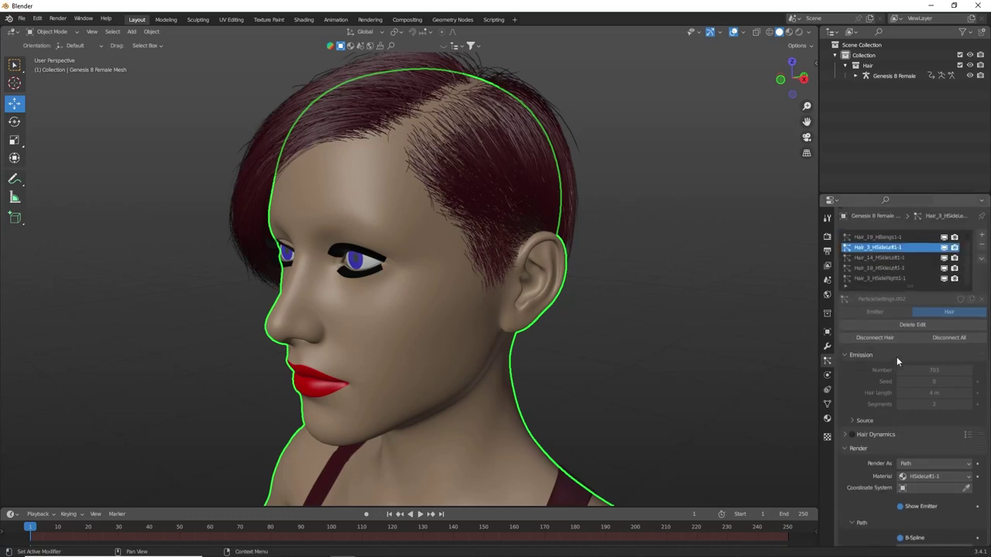
left_click(885, 258)
scroll(902, 325, "down", 3)
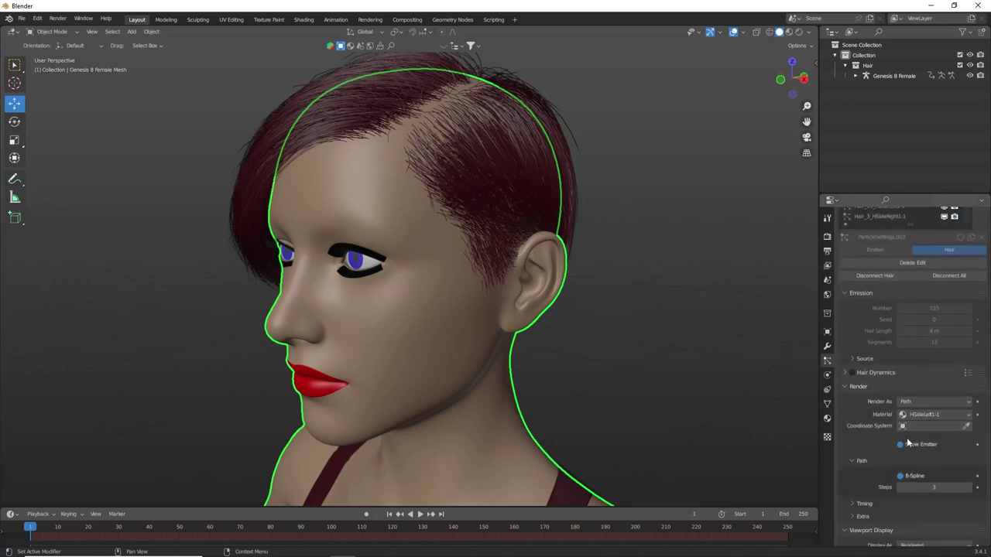
scroll(921, 433, "down", 2)
left_click(932, 426)
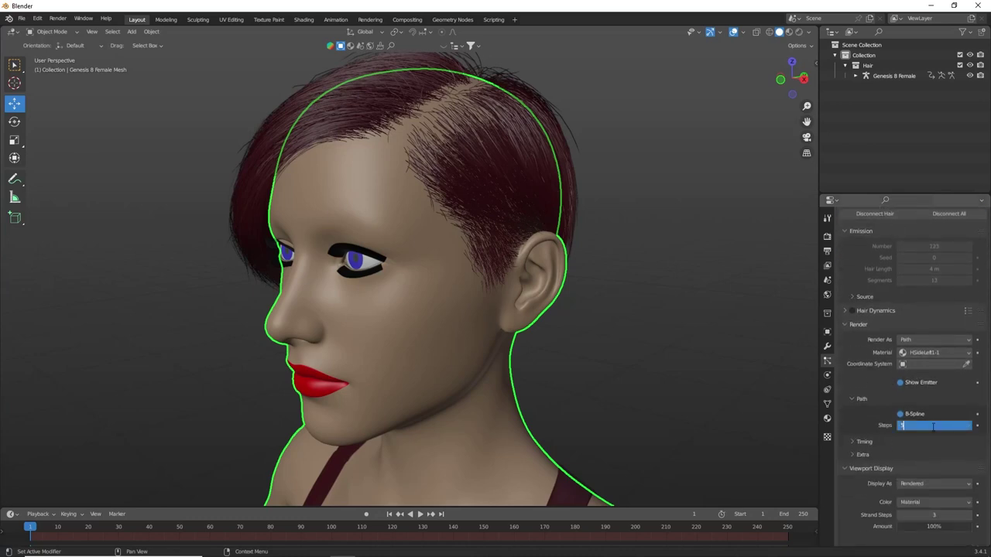
key("Return")
scroll(922, 445, "down", 2)
left_click(933, 474)
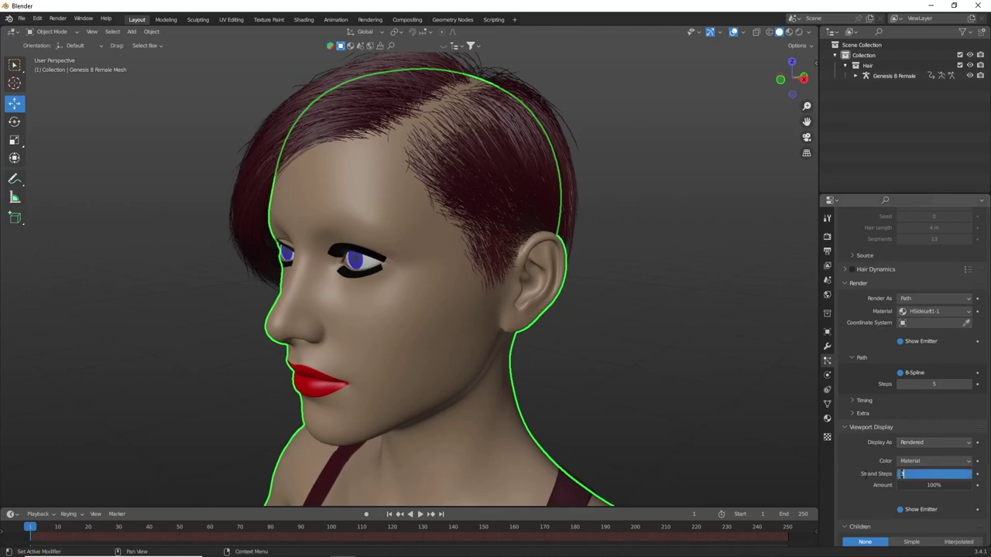
key("Return")
- Set its tip diameter to 0 m and add Simple children, 10 displayed and rendered
scroll(900, 487, "down", 3)
scroll(899, 487, "down", 2)
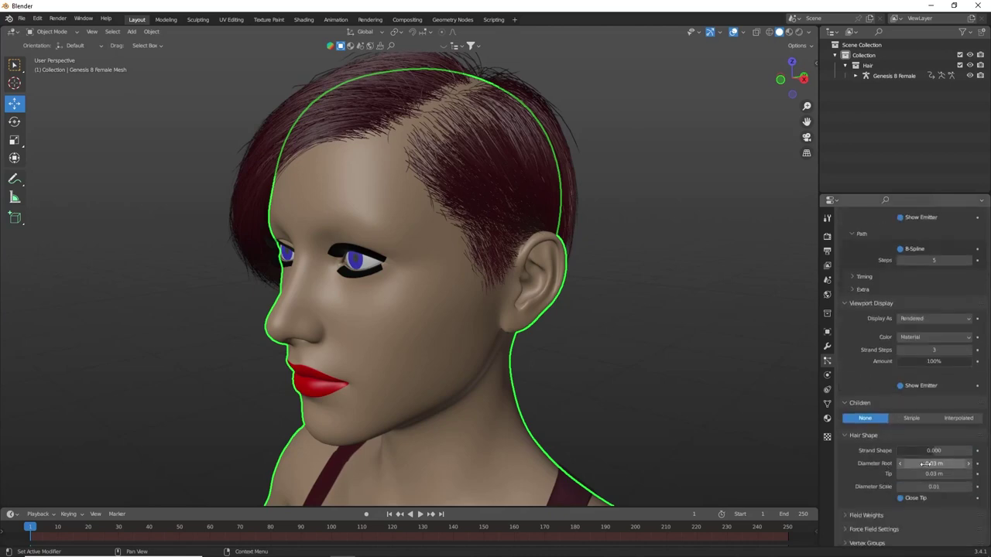
left_click(932, 474)
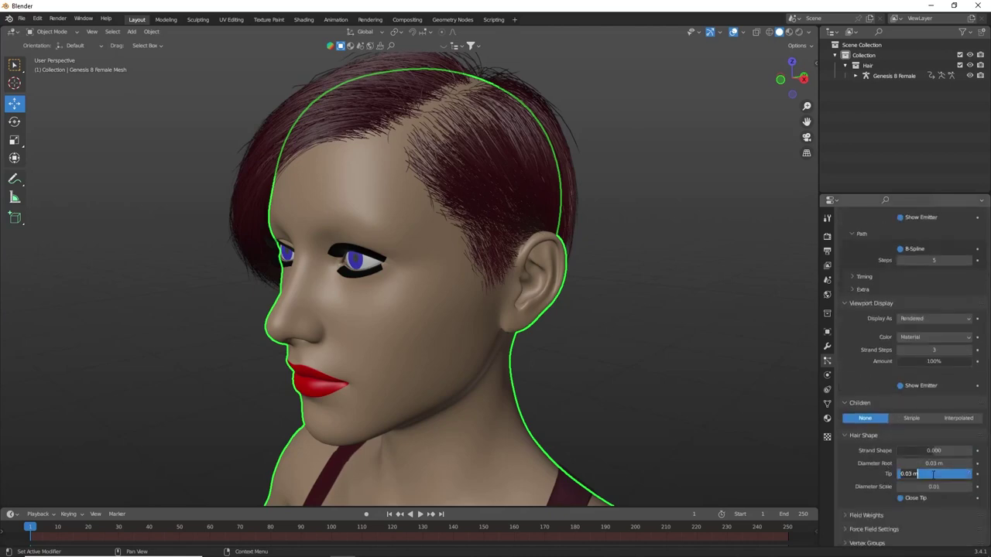
type("0")
key("Return")
left_click(917, 421)
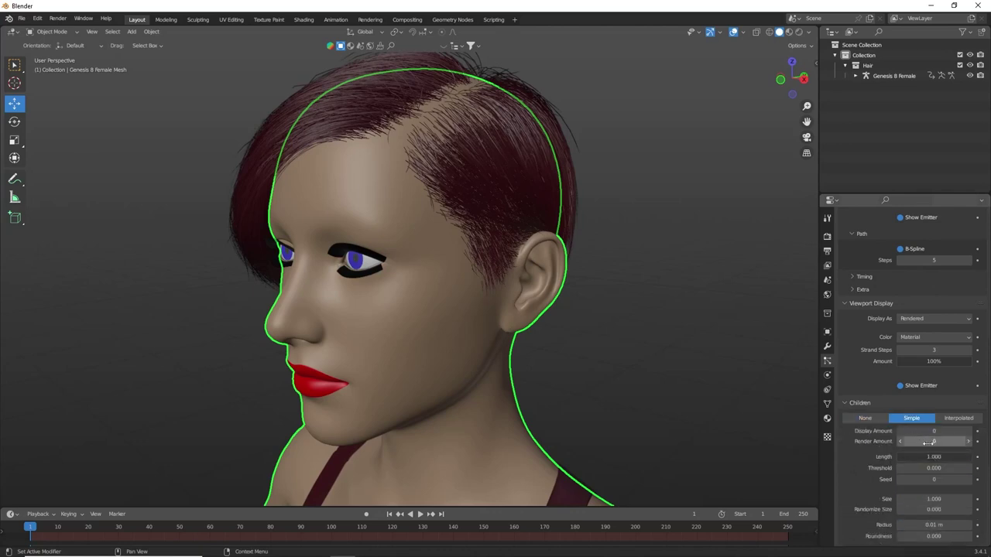
left_click_drag(927, 443, 933, 431)
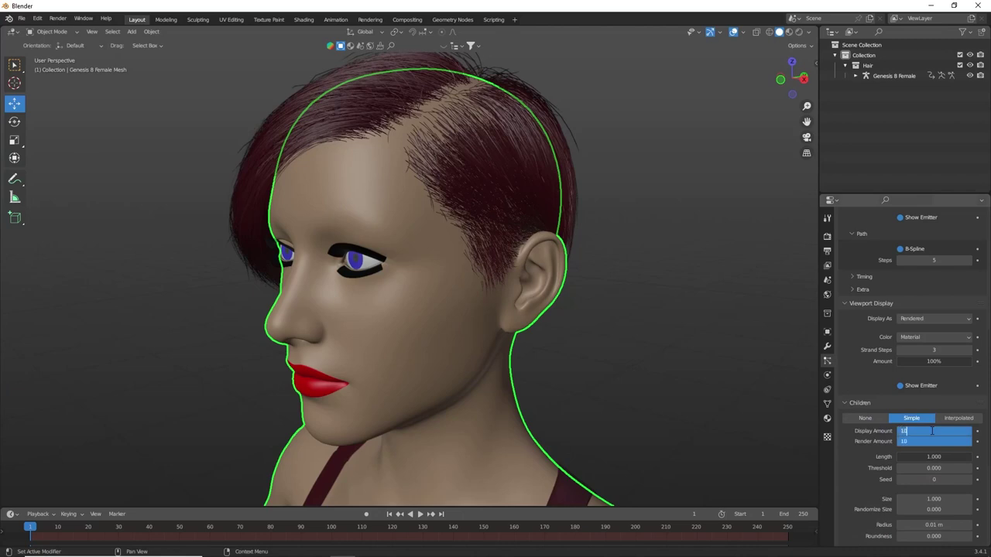
key("Return")
scroll(926, 451, "down", 4)
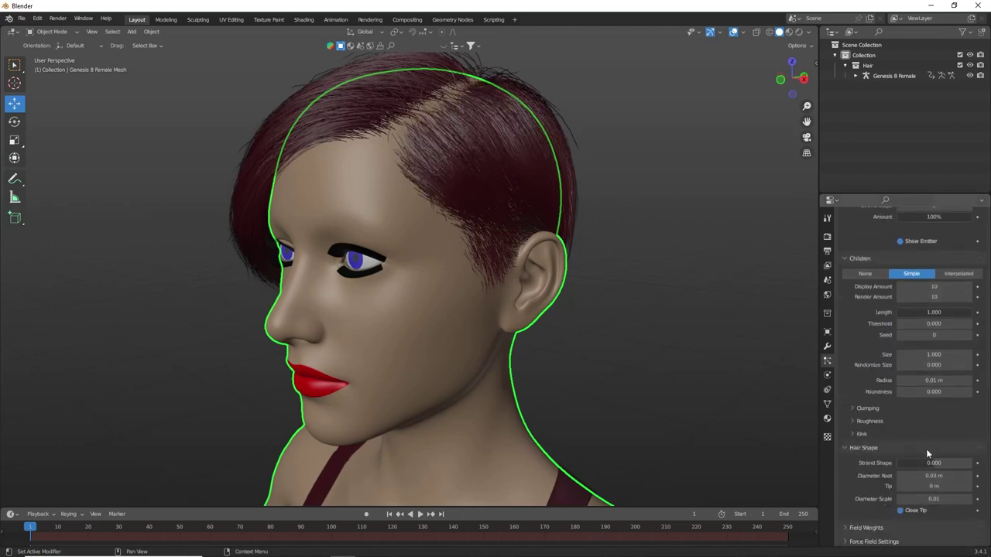
scroll(886, 453, "up", 2)
scroll(886, 453, "up", 5)
scroll(885, 452, "up", 6)
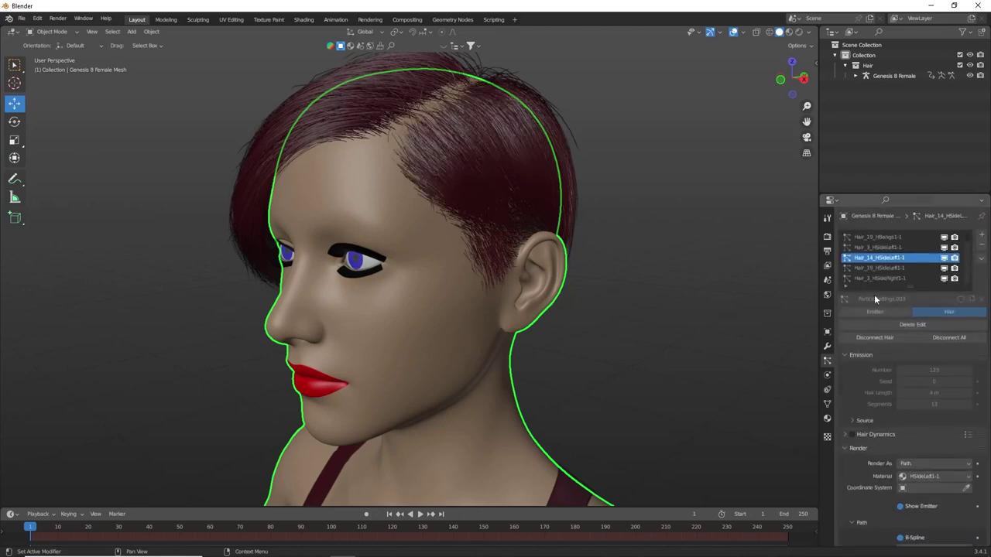
- Select Hair_19_HSideLeft1-1 and set both path steps and strand steps to 5
left_click(876, 268)
scroll(885, 383, "down", 3)
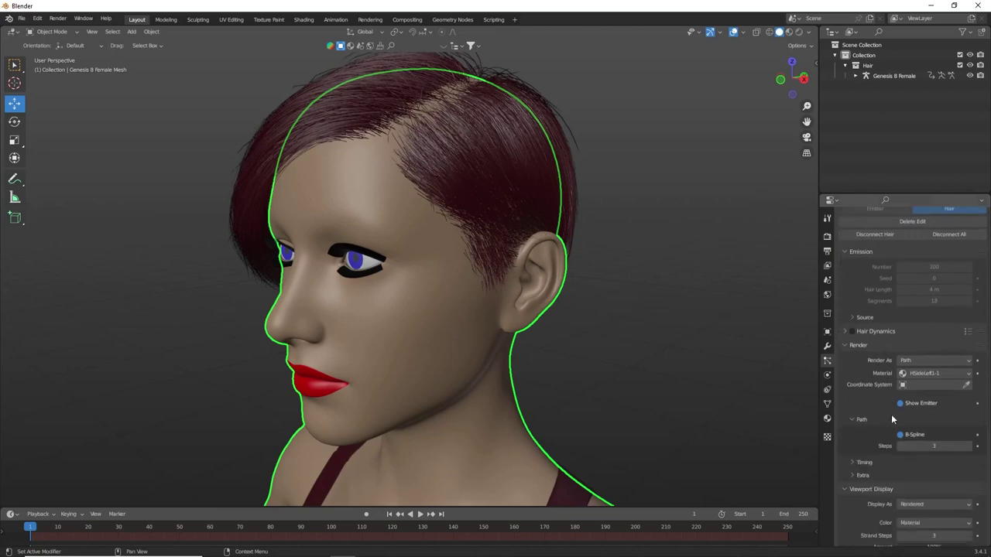
left_click(937, 446)
type("5")
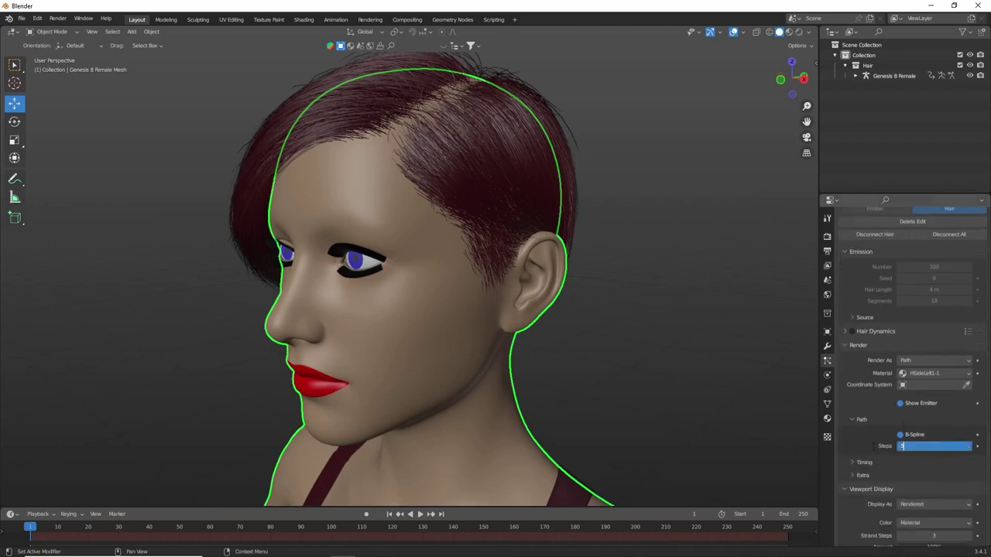
key("Return")
scroll(883, 447, "down", 2)
left_click(925, 454)
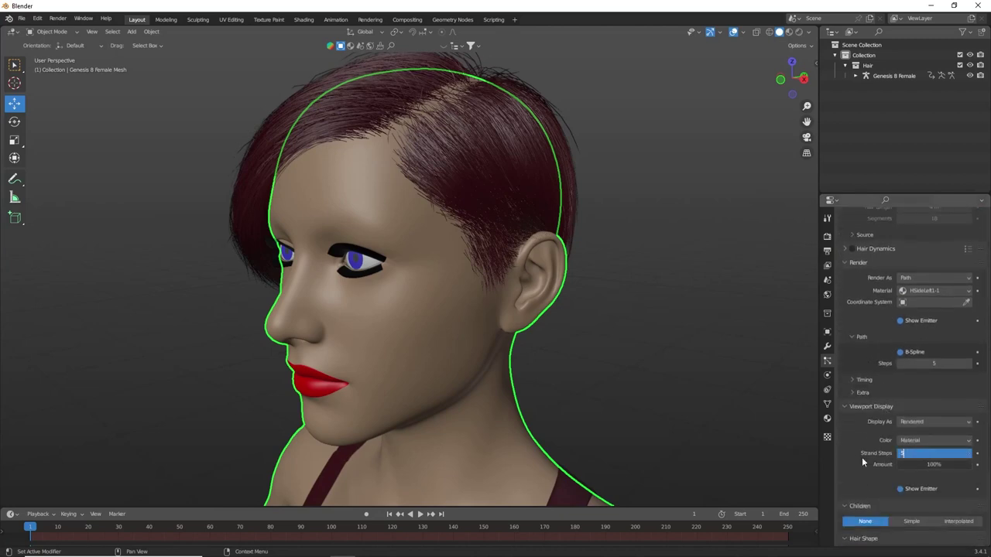
key("Return")
- Turn on Simple children with 10 displayed and 10 rendered
scroll(887, 456, "down", 2)
left_click(911, 454)
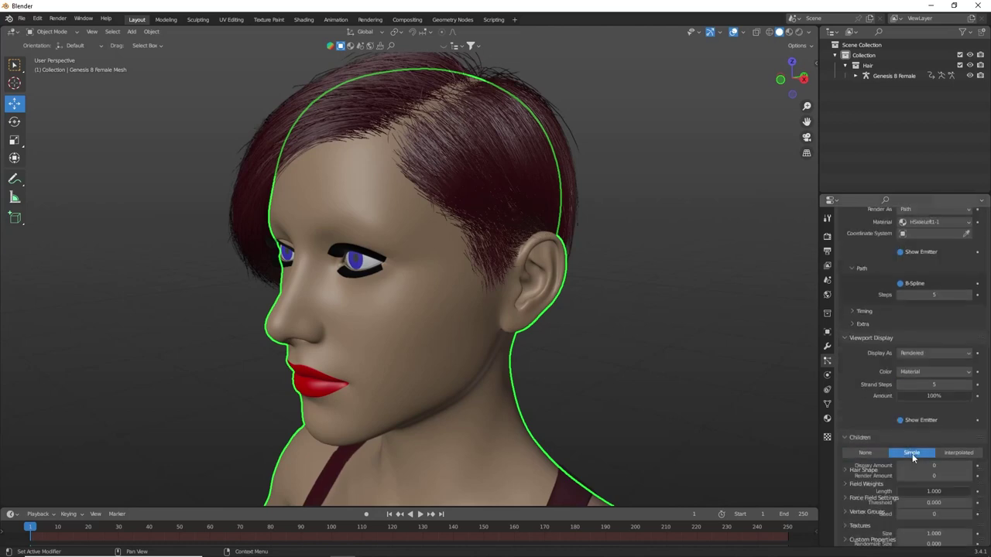
left_click(924, 465)
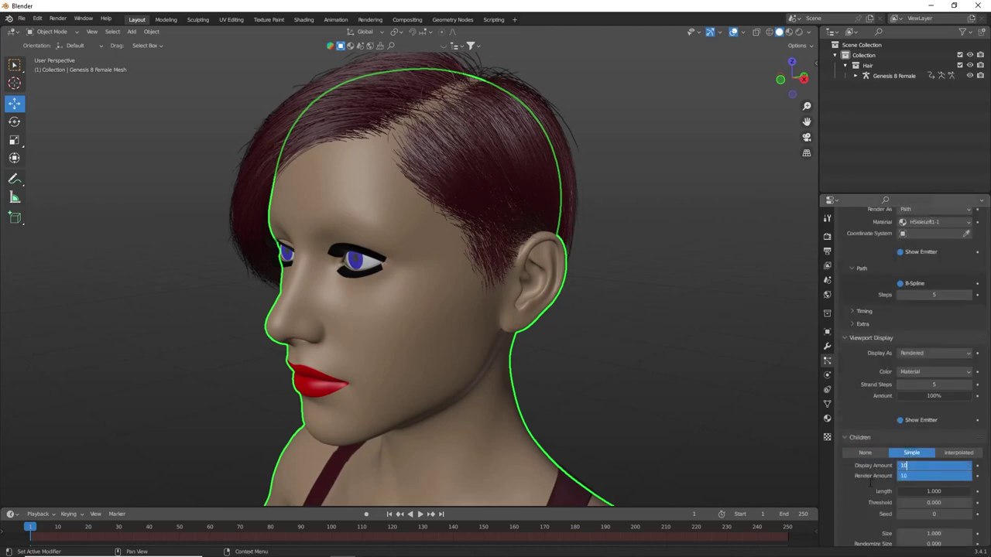
key("Return")
- Set the Hair Shape tip diameter to 0
scroll(870, 472, "down", 2)
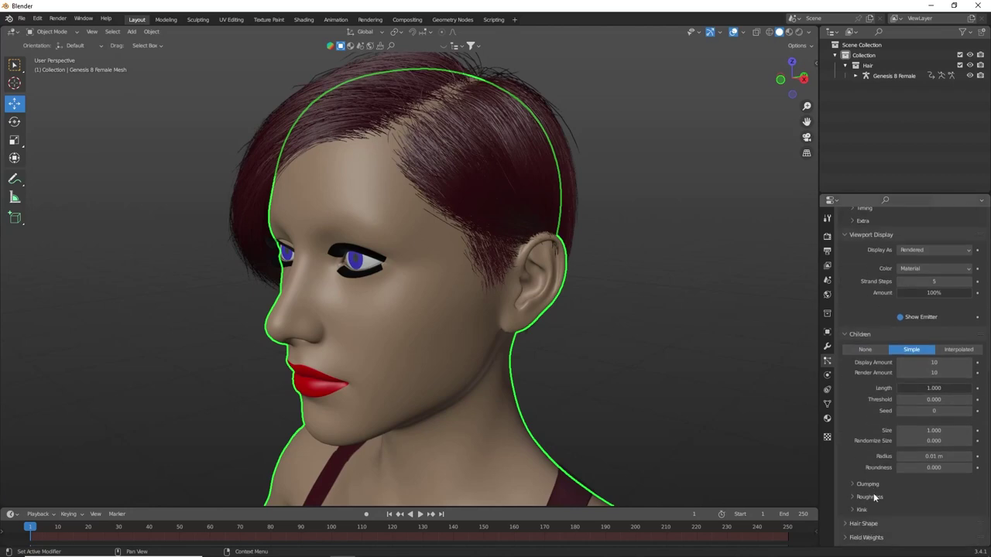
scroll(873, 493, "down", 2)
left_click(863, 470)
scroll(912, 488, "down", 1)
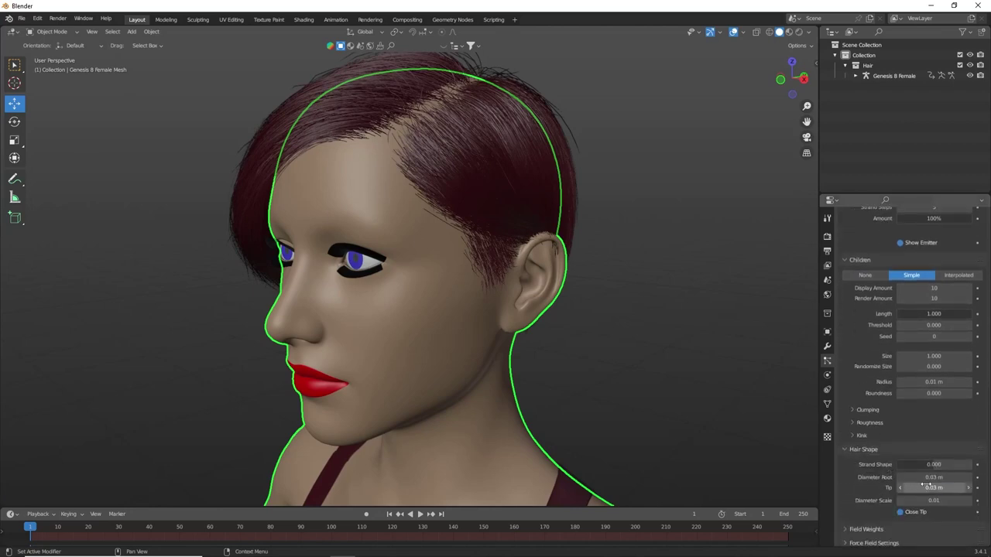
left_click(927, 486)
type("0")
key("Return")
scroll(874, 441, "up", 5)
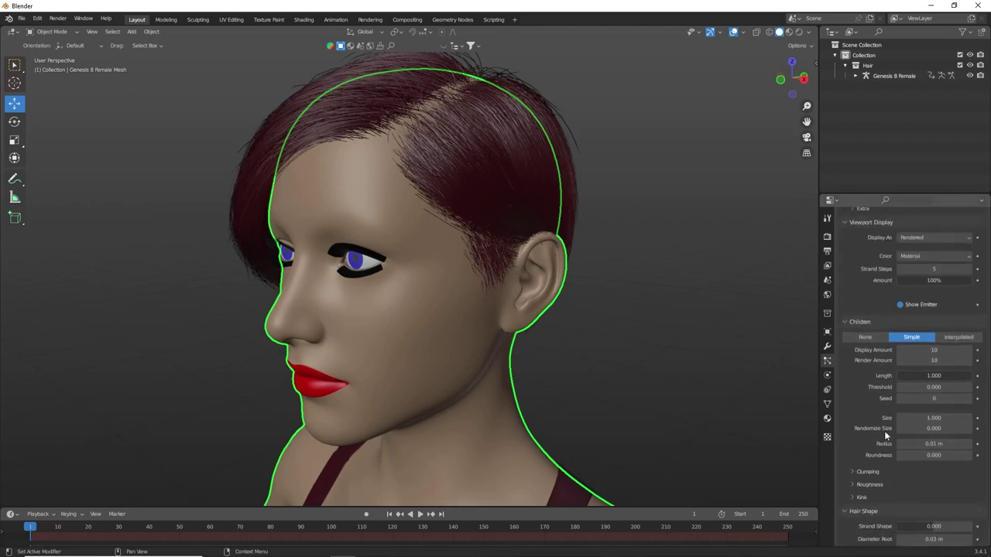
scroll(884, 430, "up", 5)
scroll(876, 360, "up", 3)
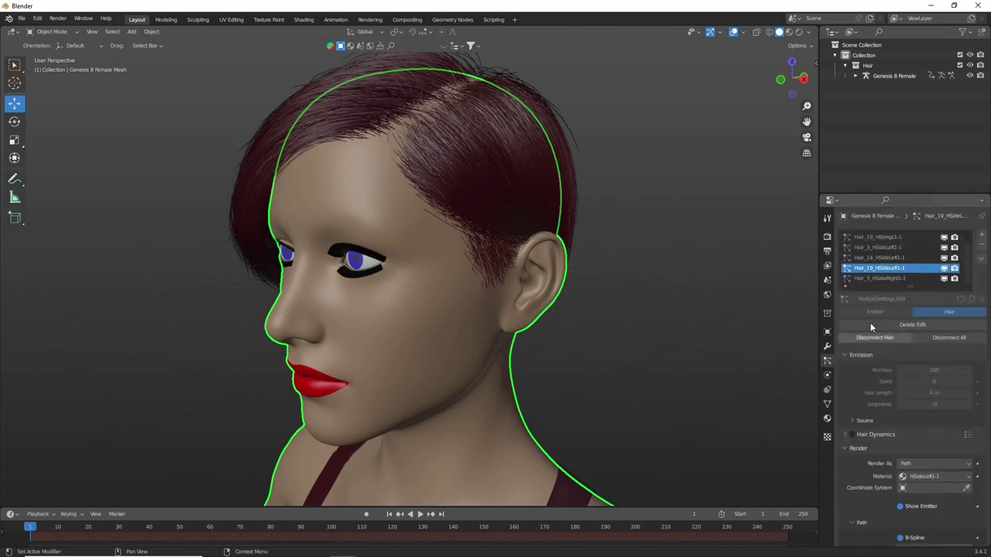
- Select Hair_3_HSideRight1-1 and set both path steps and strand steps to 5
left_click(878, 278)
scroll(887, 445, "down", 4)
double_click(938, 467)
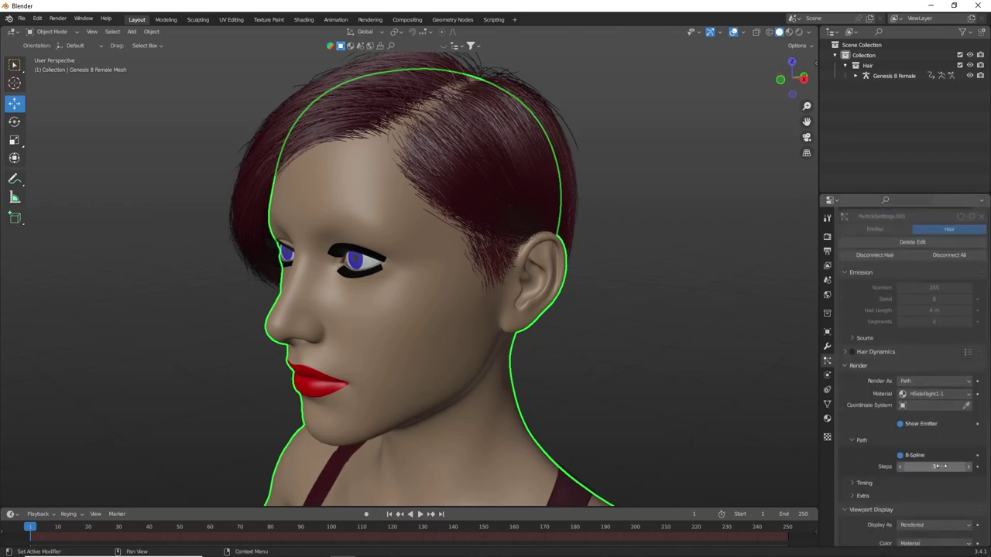
type("5")
key("Return")
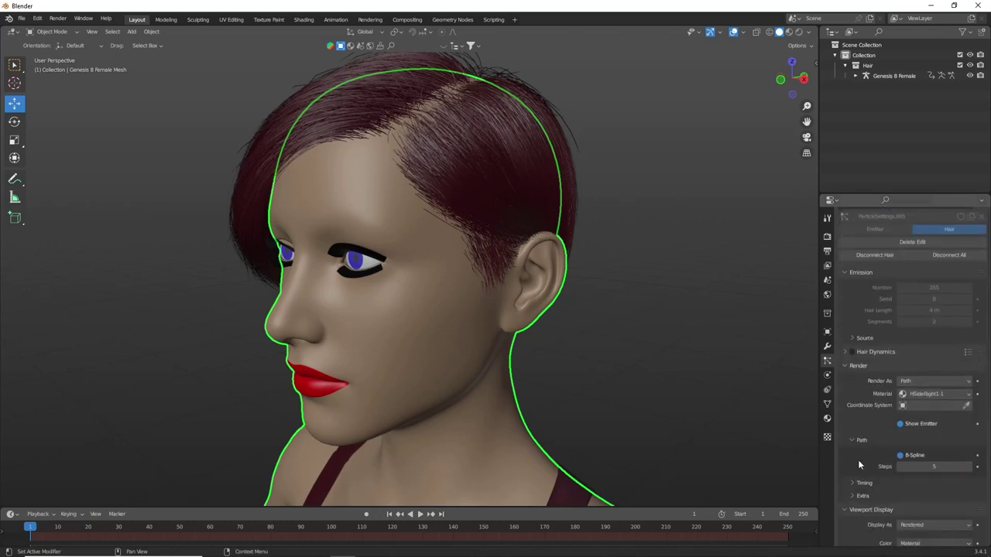
scroll(867, 464, "down", 2)
scroll(890, 489, "down", 1)
double_click(929, 494)
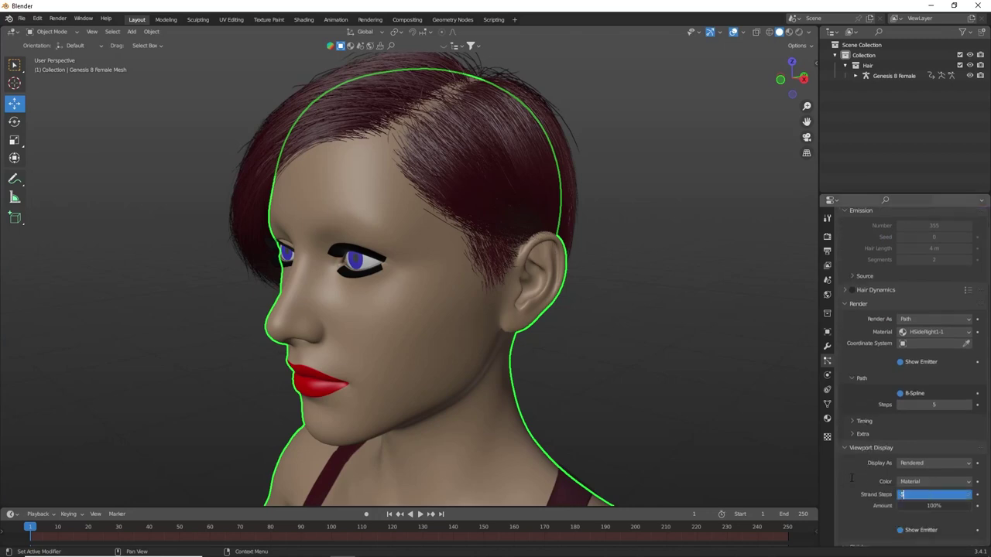
key("Return")
- Turn on Simple children with Display and Render Amount 10
scroll(869, 474, "down", 5)
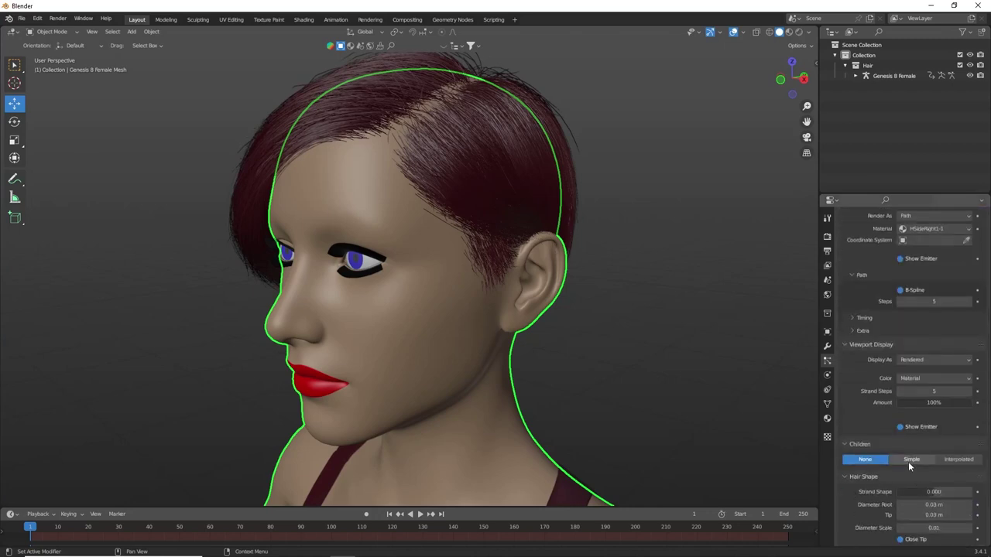
left_click(908, 462)
left_click_drag(903, 472, 905, 483)
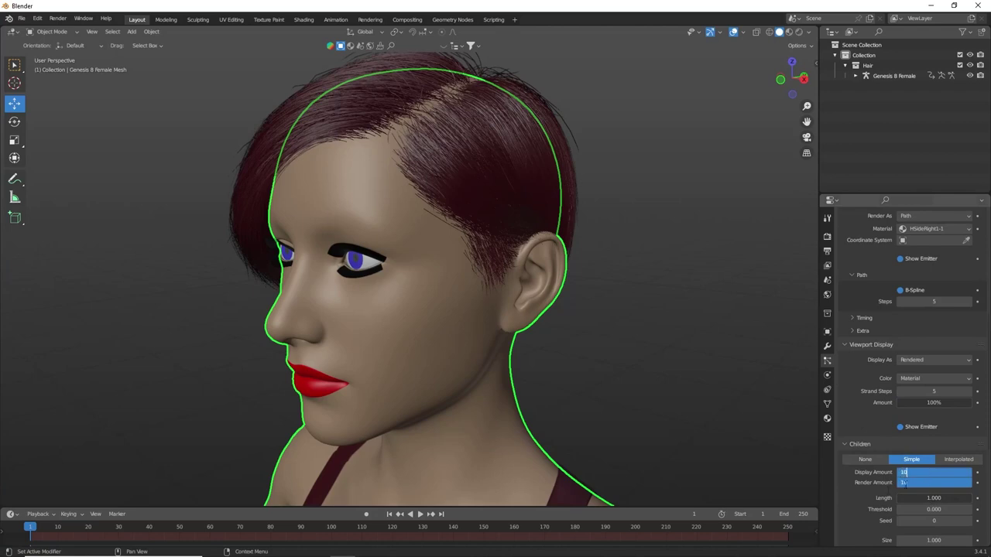
key("Return")
- Set the Hair Shape tip diameter to 0
scroll(875, 492, "down", 2)
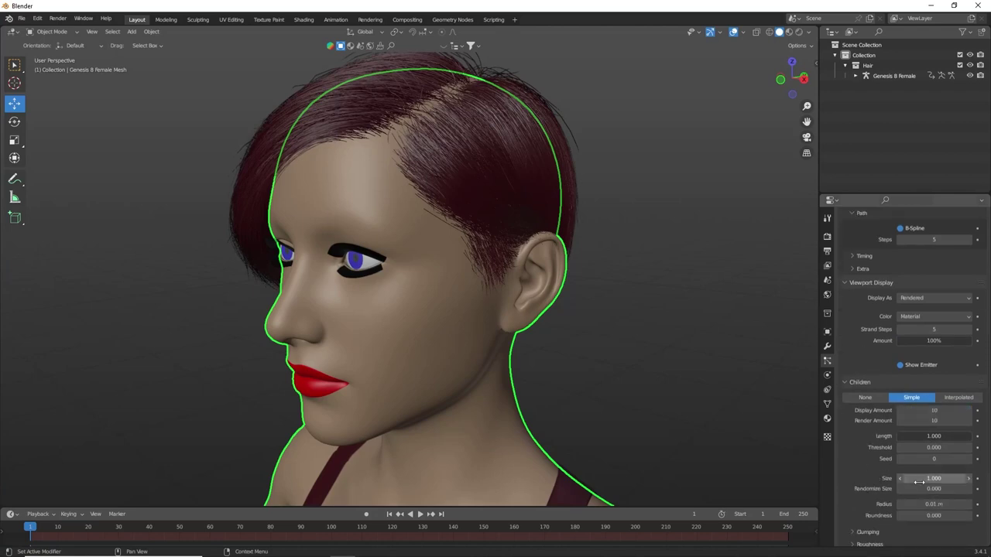
scroll(876, 477, "down", 3)
left_click(904, 527)
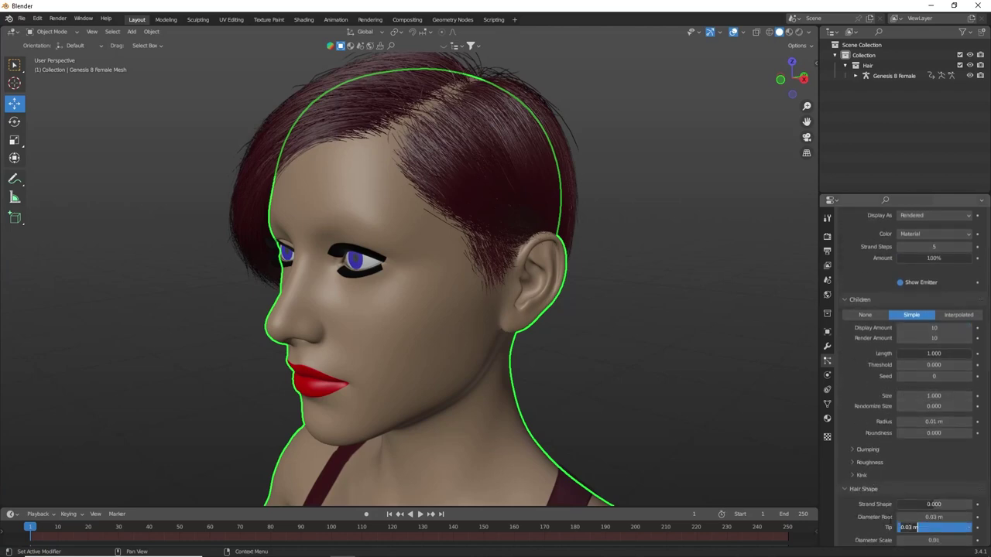
type("0")
key("Return")
scroll(867, 460, "up", 5)
- Select Hair_19_HSideRight1-1, orbit around the head, then pick Hair_19_HBangs1-1
scroll(861, 420, "up", 5)
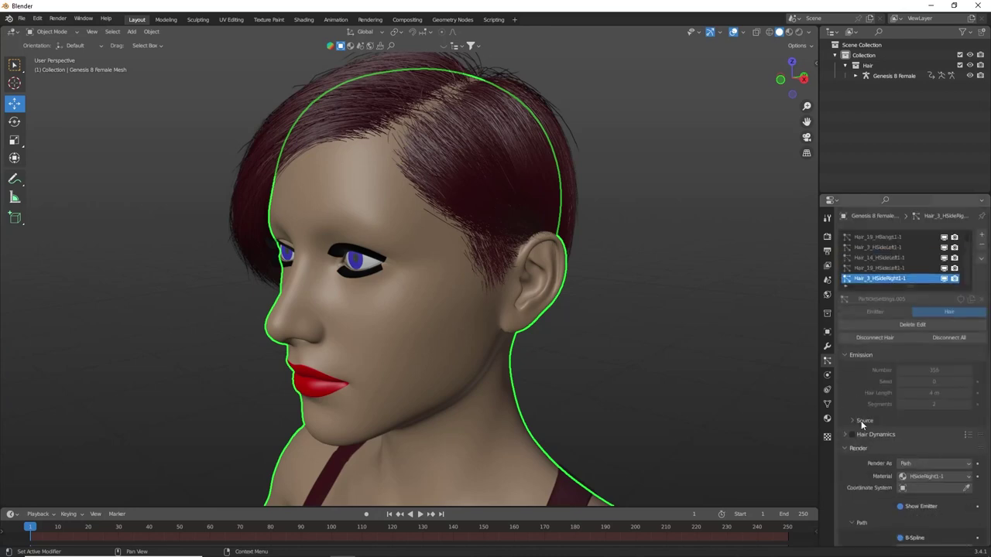
scroll(880, 263, "down", 4)
scroll(880, 263, "down", 1)
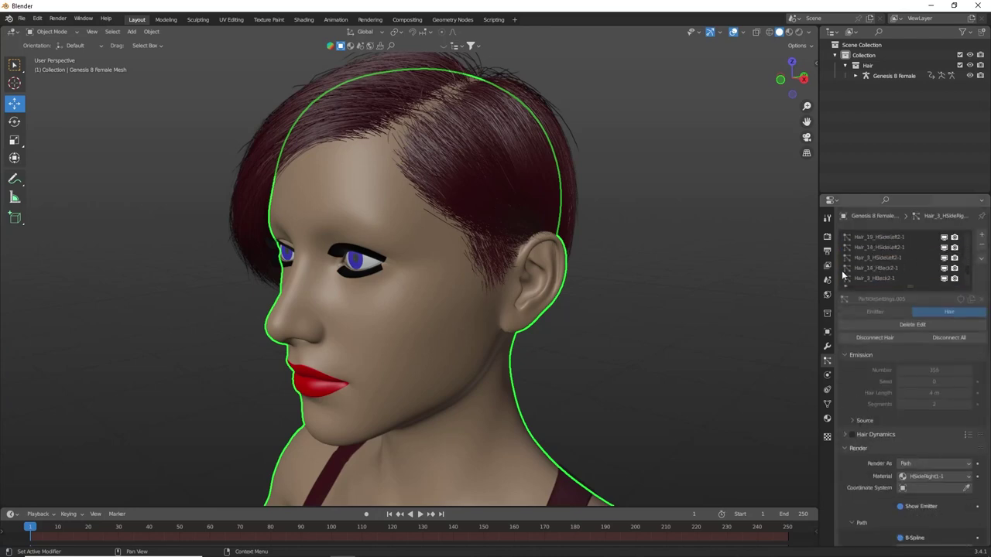
scroll(906, 263, "down", 2)
scroll(891, 271, "up", 2)
scroll(890, 271, "up", 2)
left_click(892, 258)
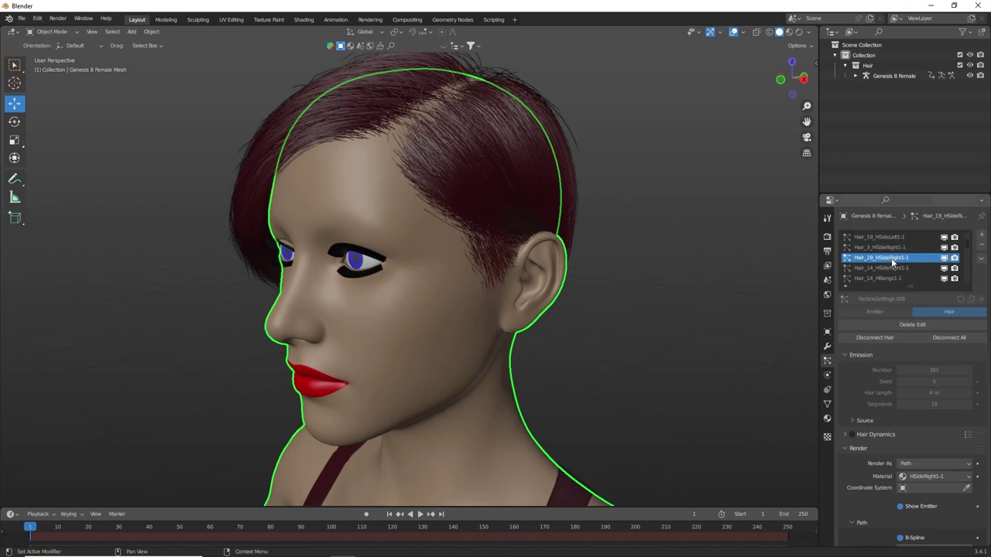
mouse_move(758, 264)
middle_mouse_down()
mouse_move(722, 286)
mouse_move(581, 278)
mouse_move(642, 301)
middle_mouse_up()
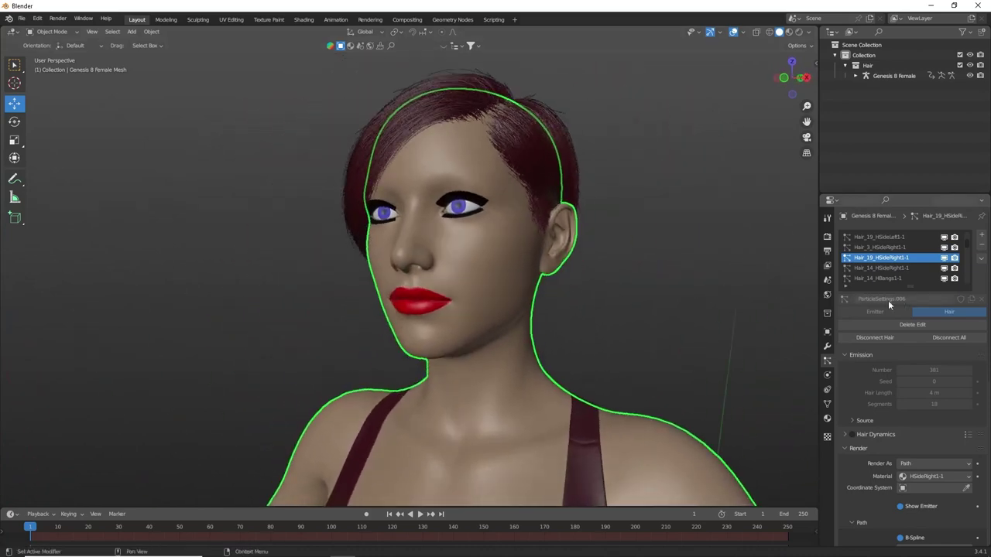
scroll(899, 269, "up", 3)
left_click(891, 238)
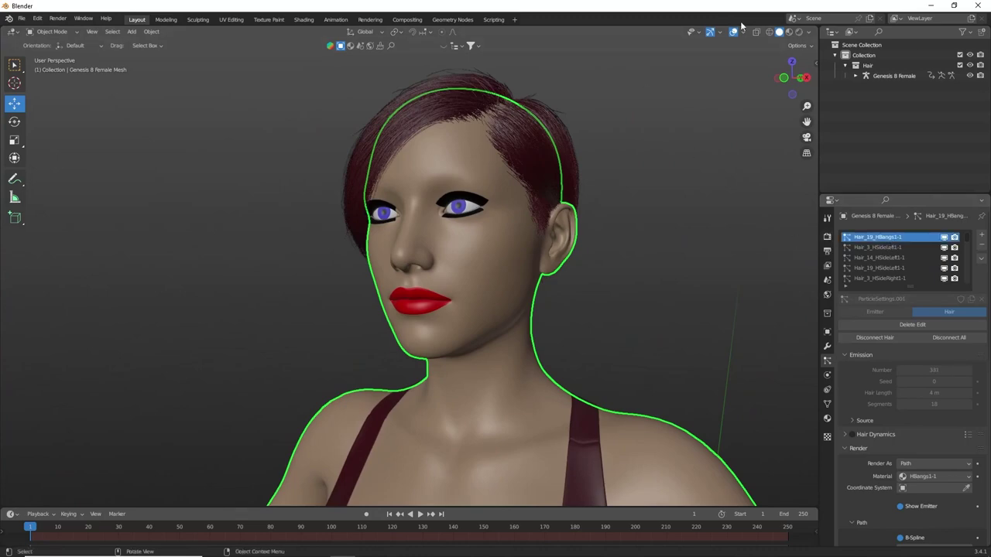
- Switch to Rendered shading and set Light Paths transparent bounces to 10
left_click(799, 32)
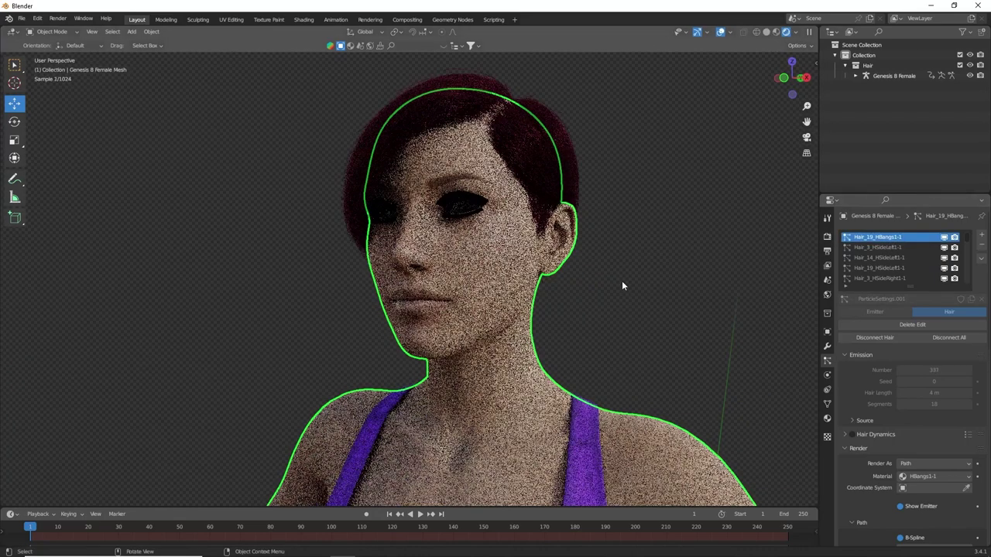
left_click(825, 242)
scroll(877, 486, "down", 5)
double_click(950, 432)
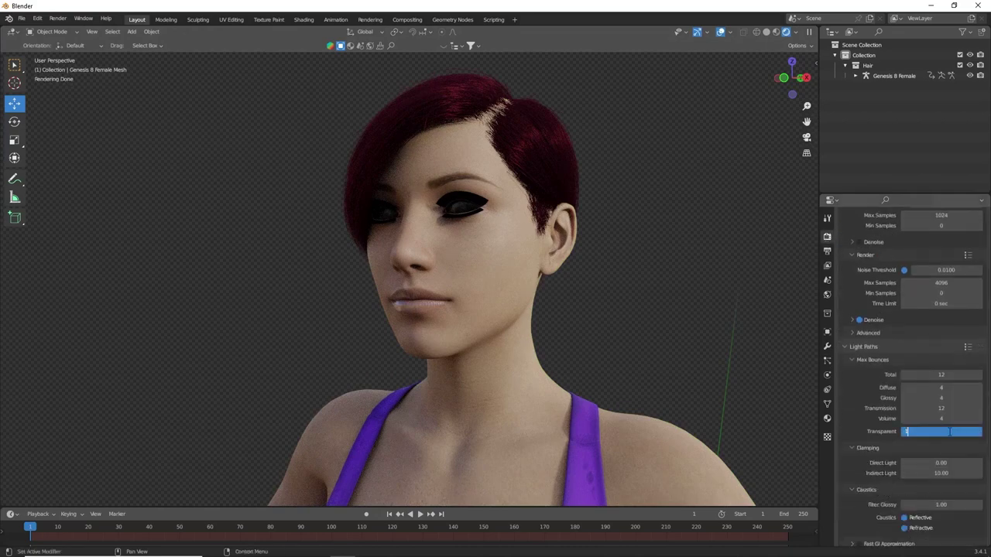
type("10")
key("Return")
mouse_move(603, 316)
middle_mouse_down()
mouse_move(638, 324)
mouse_move(602, 322)
mouse_move(628, 305)
middle_mouse_up()
left_click(505, 256)
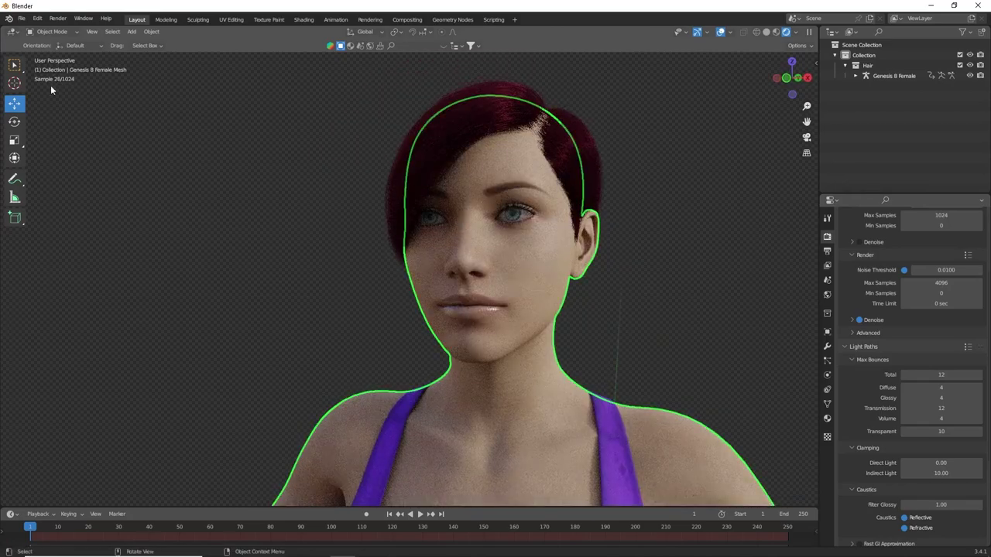
- Enter Particle Edit mode in solid shading and orbit to view the head from below
left_click(52, 32)
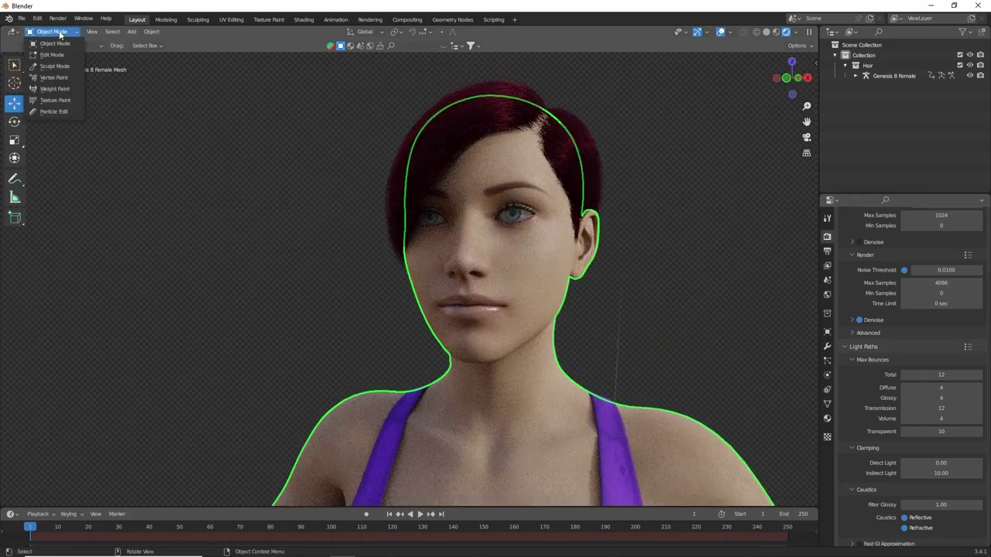
left_click(52, 112)
mouse_move(436, 126)
middle_mouse_down()
mouse_move(486, 154)
mouse_move(470, 142)
middle_mouse_up()
left_click(768, 36)
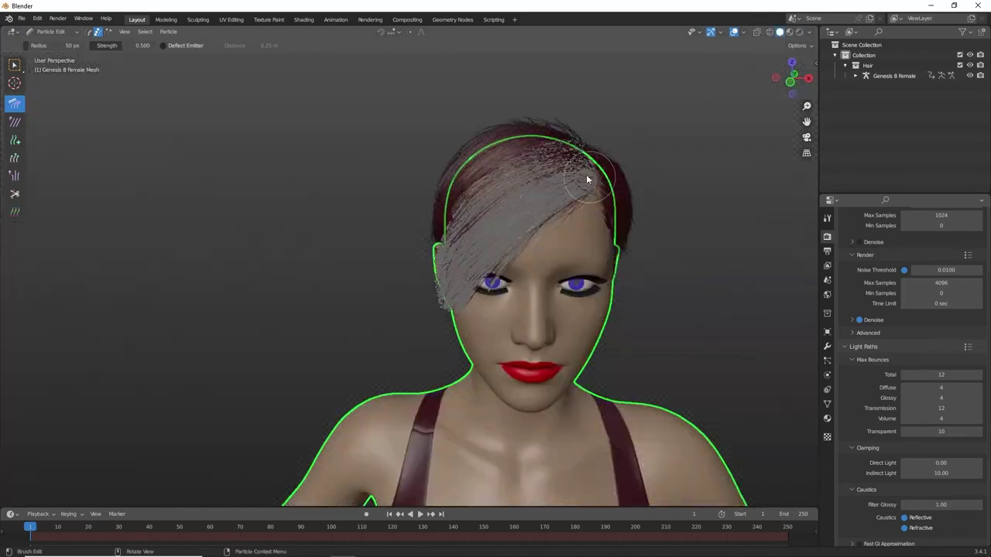
mouse_move(585, 178)
middle_mouse_down()
mouse_move(572, 162)
mouse_move(507, 188)
middle_mouse_up()
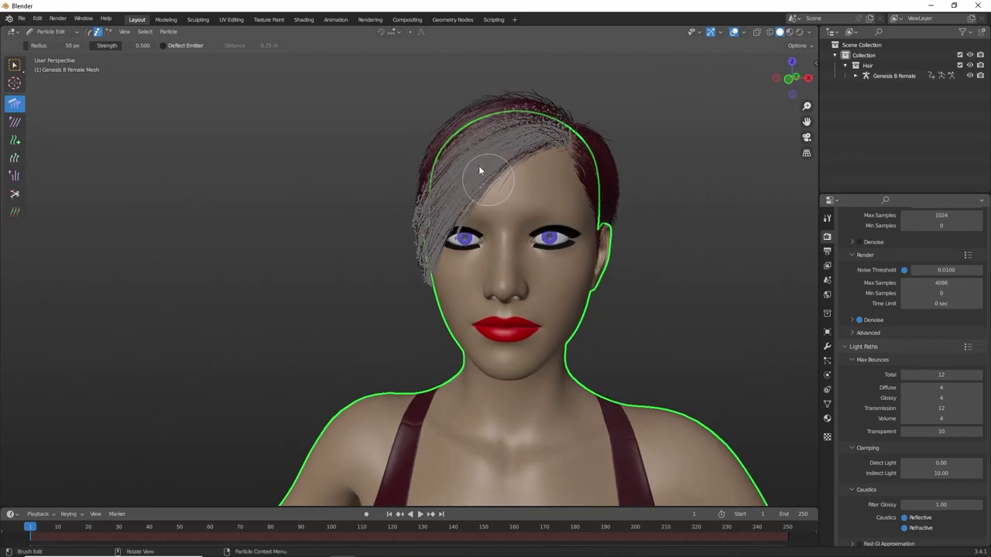
mouse_move(481, 194)
middle_mouse_down()
mouse_move(505, 188)
mouse_move(488, 199)
middle_mouse_up()
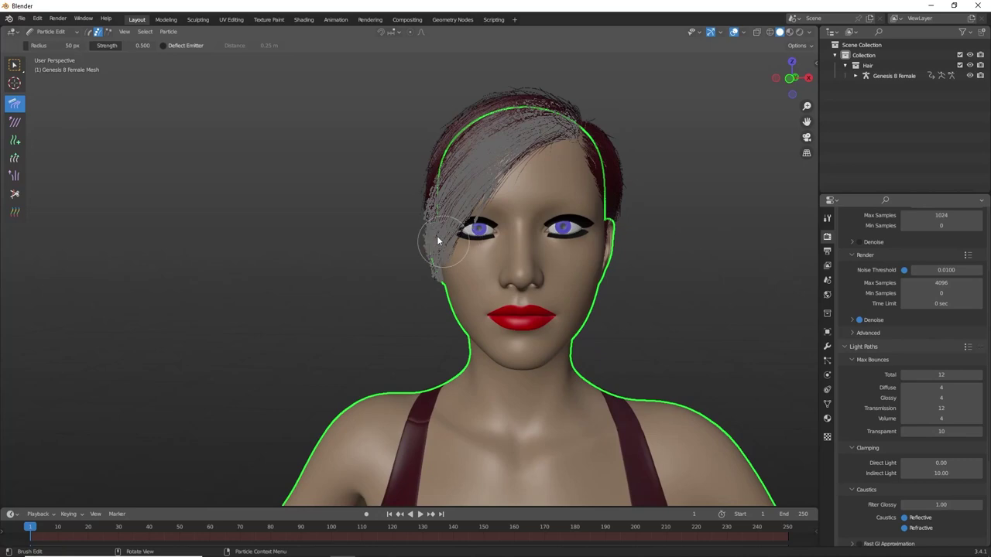
mouse_move(438, 236)
middle_mouse_down()
mouse_move(474, 216)
mouse_move(465, 206)
mouse_move(458, 224)
middle_mouse_up()
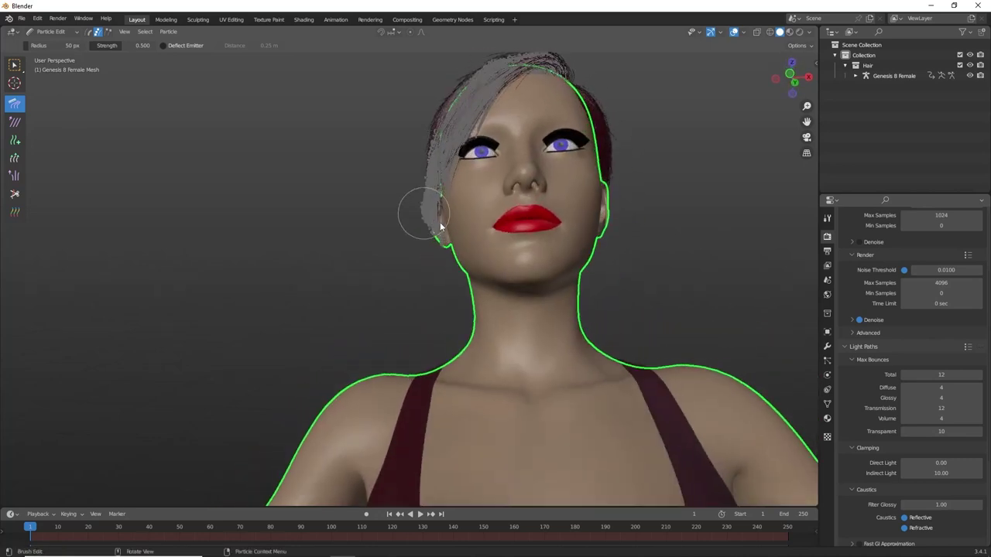
- Comb the temple strands toward the cheek and the forehead strands toward the right brow, then return to Object Mode
mouse_move(427, 215)
left_mouse_down()
mouse_move(443, 234)
mouse_move(418, 230)
left_mouse_up()
mouse_move(438, 236)
middle_mouse_down()
mouse_move(558, 221)
mouse_move(564, 232)
mouse_move(504, 254)
mouse_move(512, 223)
middle_mouse_up()
left_click_drag(528, 231, 506, 234)
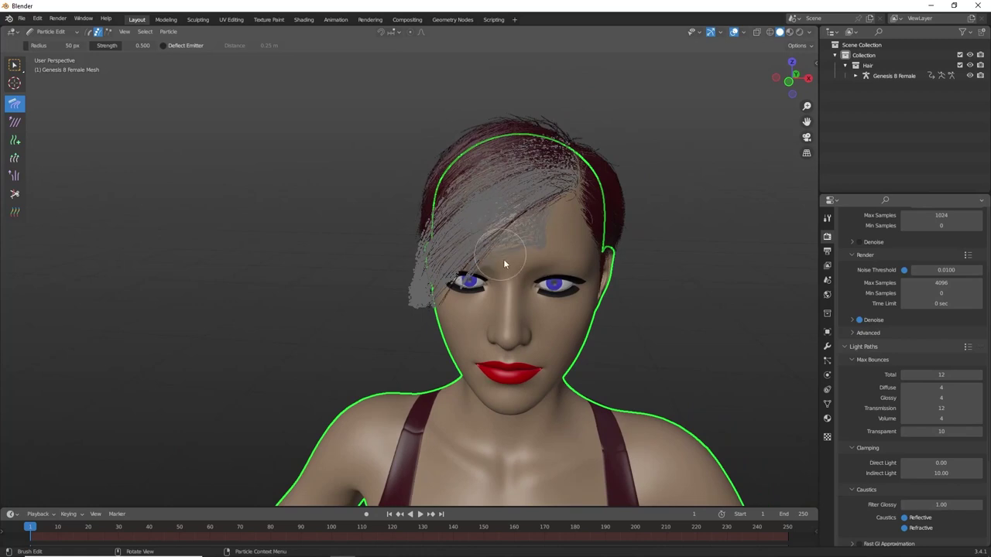
mouse_move(506, 253)
middle_mouse_down()
mouse_move(448, 179)
mouse_move(523, 175)
mouse_move(511, 194)
middle_mouse_up()
left_click(35, 32)
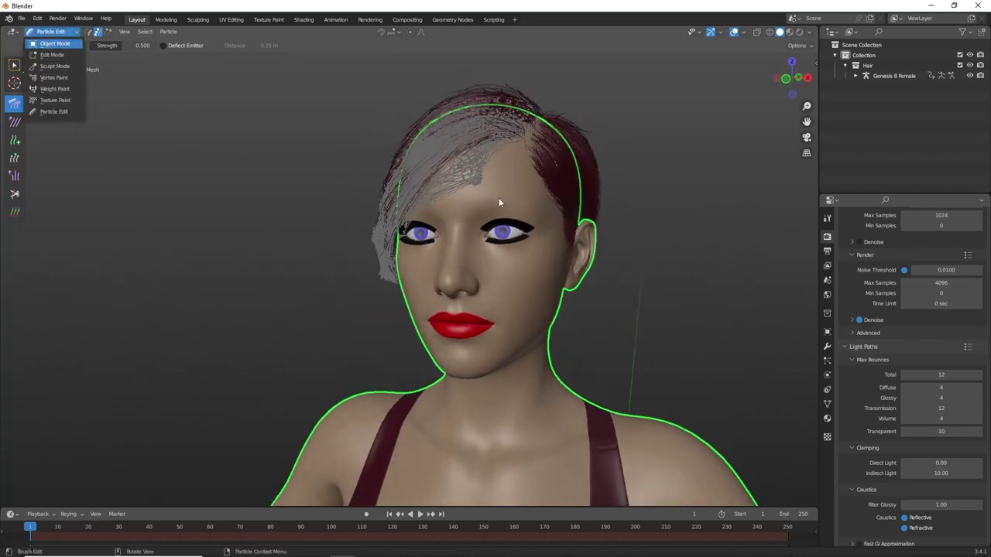
key("Return")
mouse_move(589, 157)
middle_mouse_down()
mouse_move(632, 142)
mouse_move(555, 175)
mouse_move(600, 171)
middle_mouse_up()
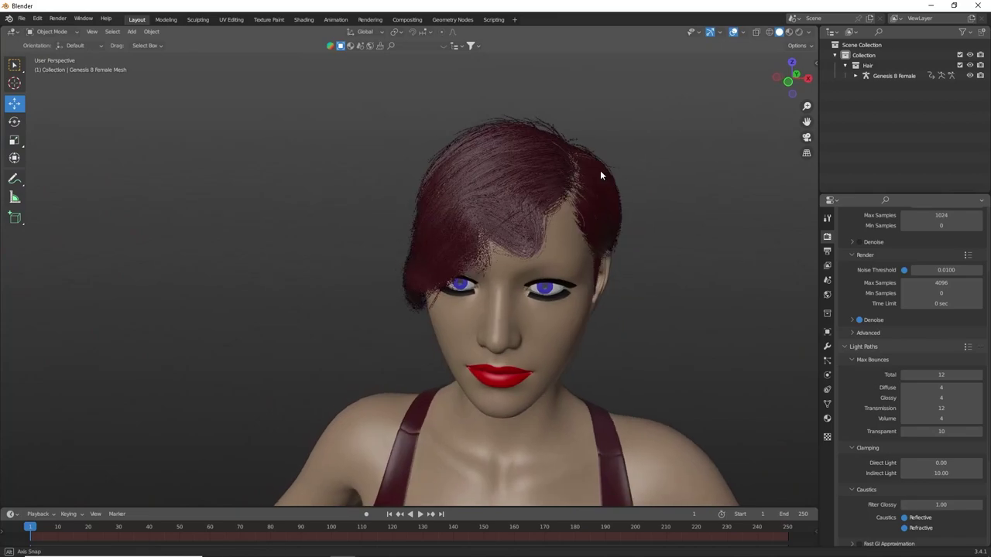
- Preview the combed hair in Rendered shading, centred on the face, with a taller timeline area
left_click(798, 33)
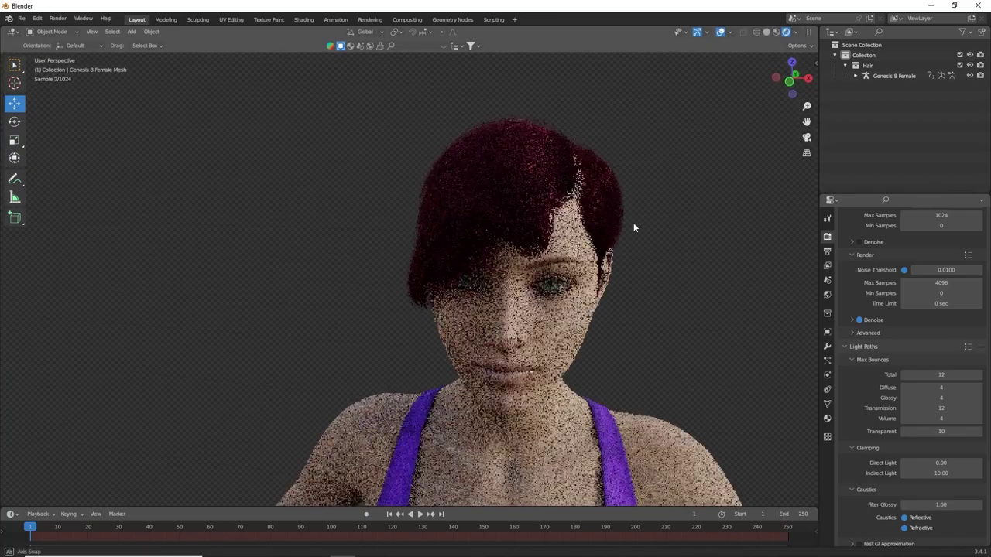
mouse_move(633, 227)
middle_mouse_down()
mouse_move(606, 222)
mouse_move(620, 217)
middle_mouse_up()
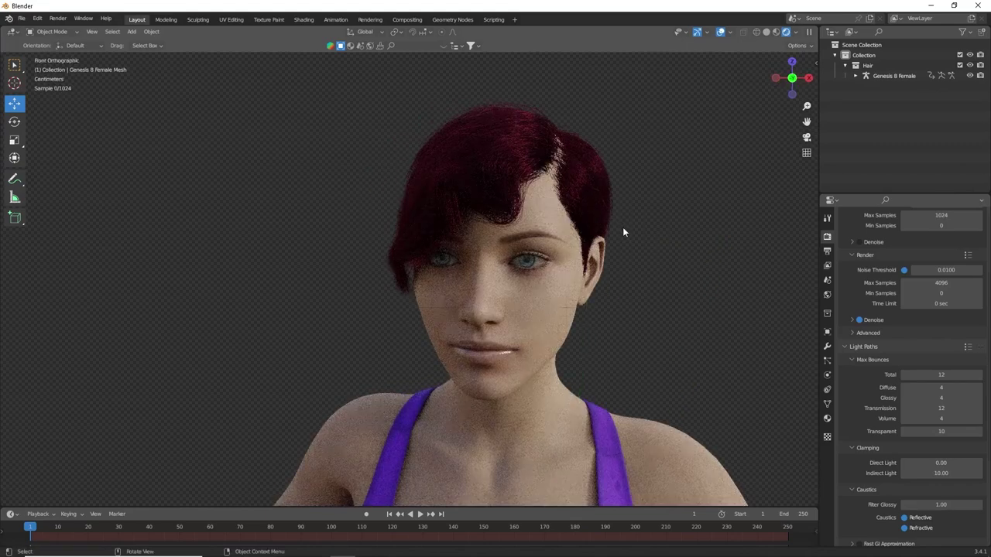
scroll(618, 227, "up", 3)
scroll(608, 229, "up", 1)
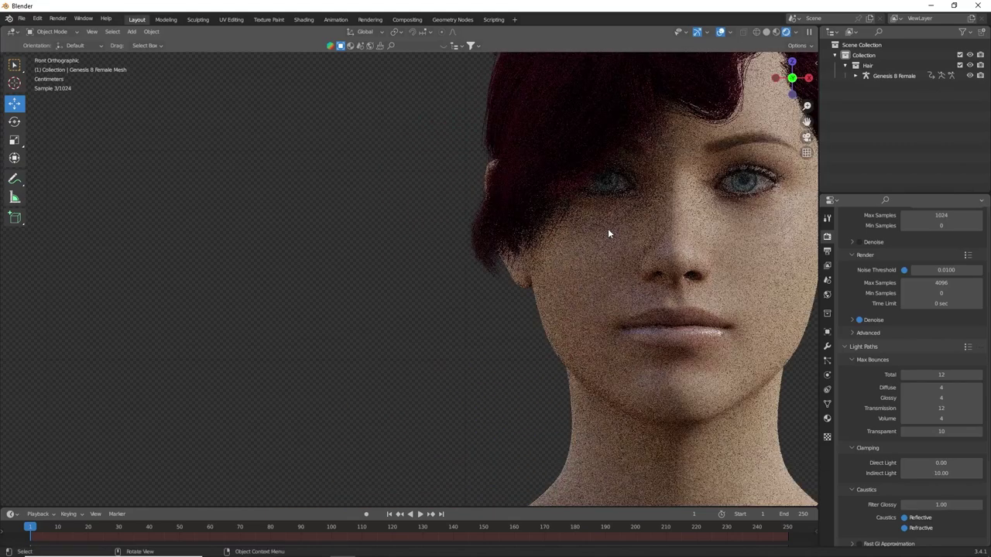
scroll(607, 229, "down", 1)
middle_click_drag(625, 220, 554, 279, "shift")
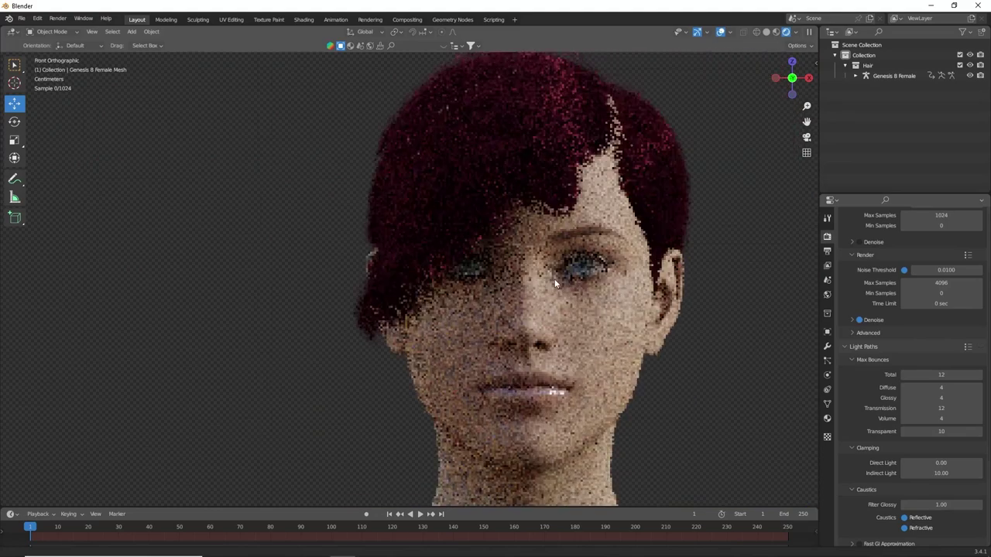
left_click_drag(497, 509, 497, 413)
scroll(561, 293, "down", 1)
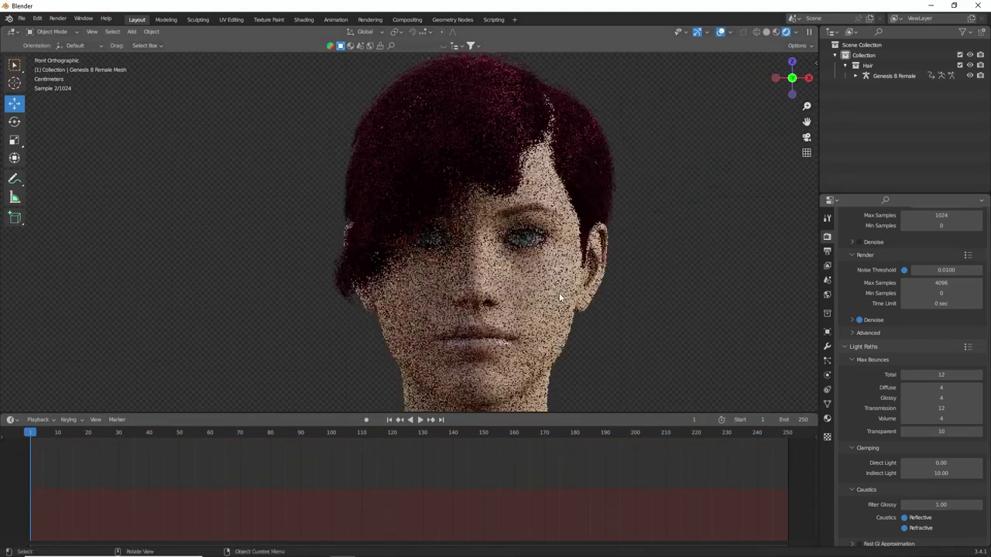
- Turn the bottom area into a Shader Editor
left_click(10, 419)
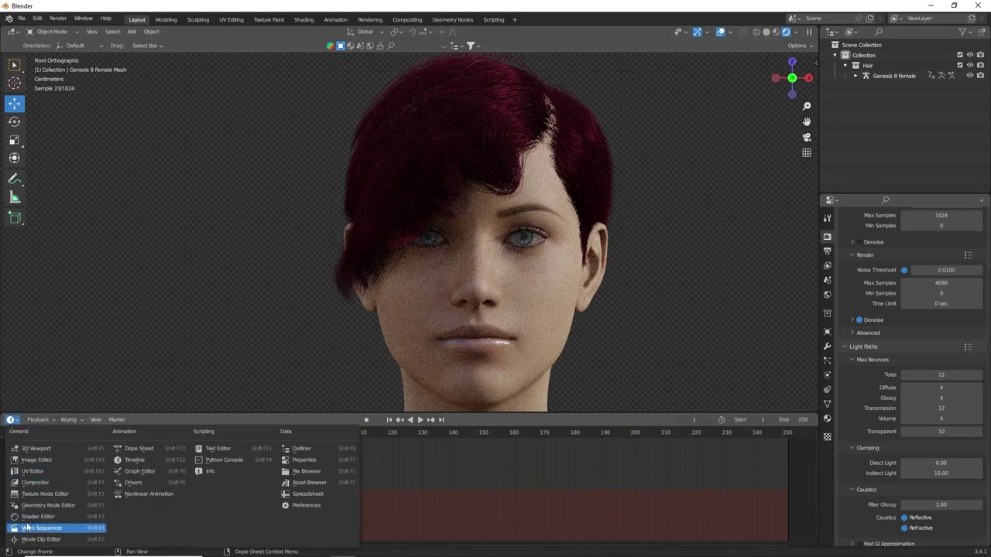
left_click(27, 528)
left_click(11, 419)
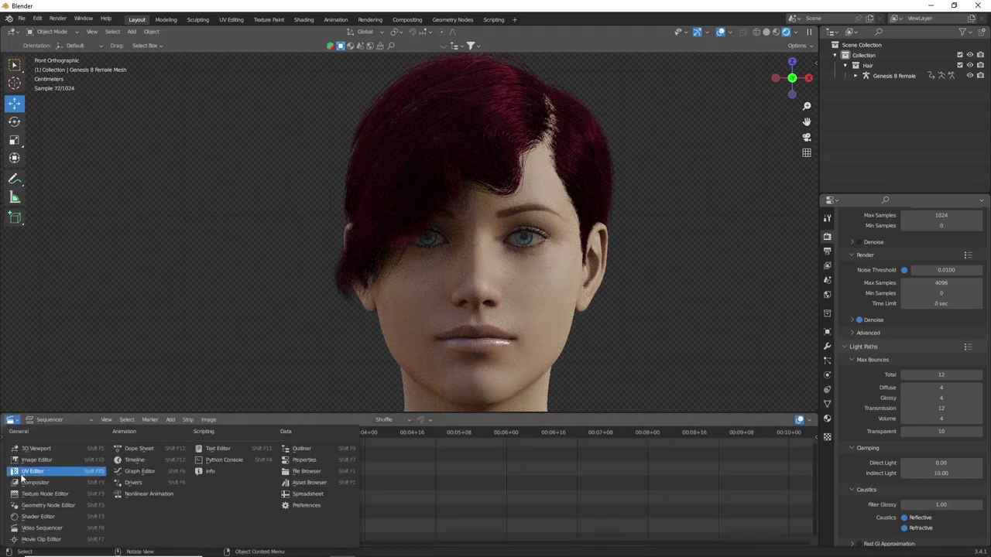
left_click(41, 517)
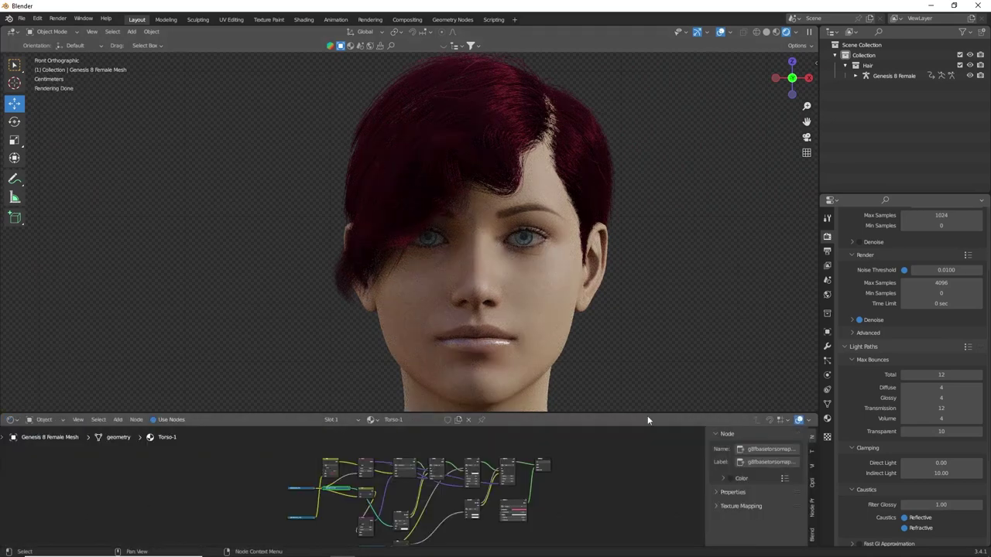
- Show the HBangs1-1 material from the figure's material slots and box-select all its nodes
left_click(828, 419)
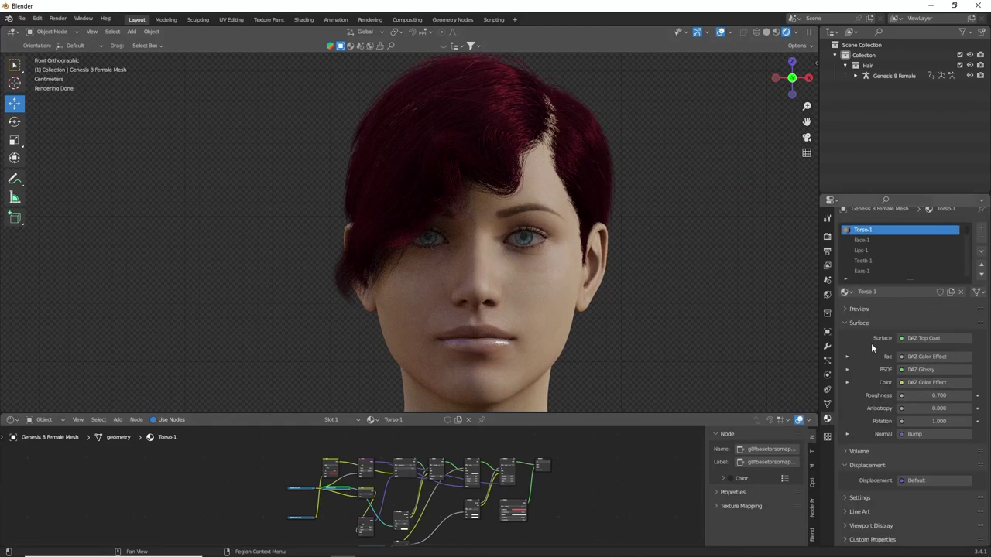
left_click(980, 232)
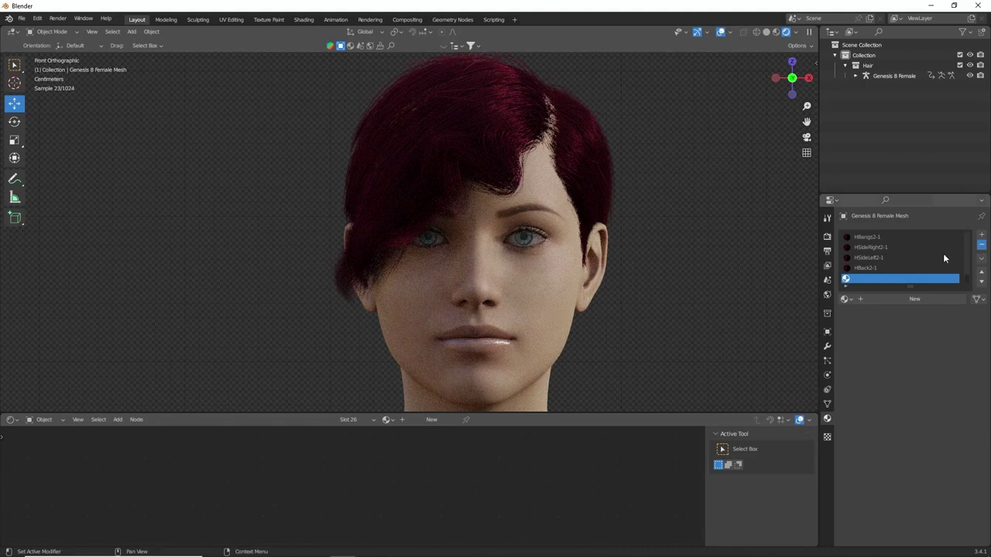
left_click(980, 244)
scroll(873, 276, "up", 5)
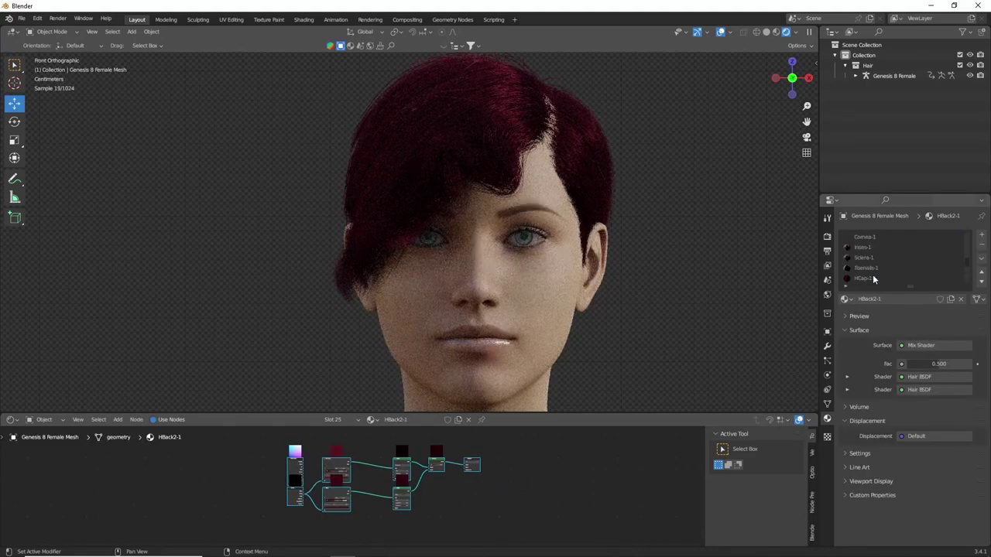
scroll(872, 278, "down", 1)
left_click(864, 269)
left_click(867, 278)
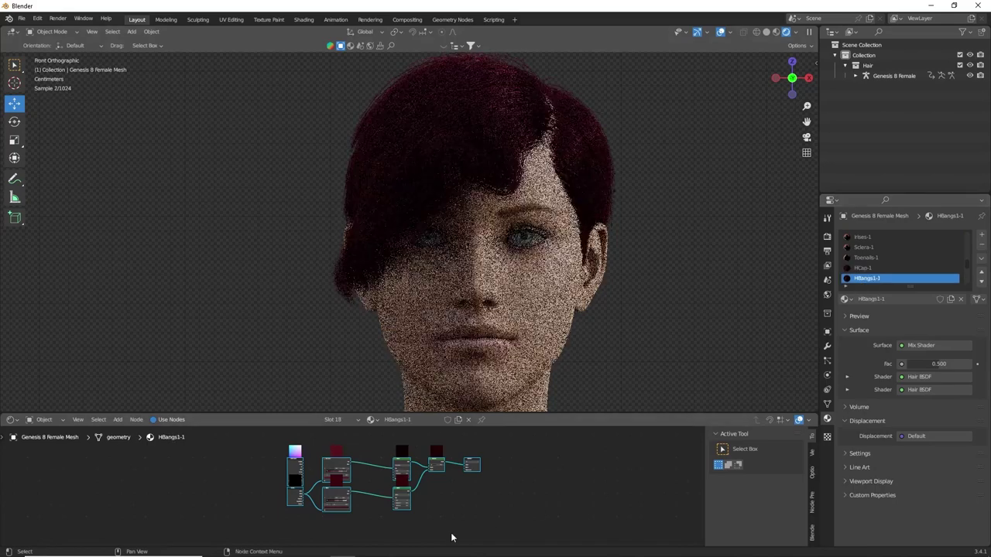
left_click_drag(450, 443, 271, 529)
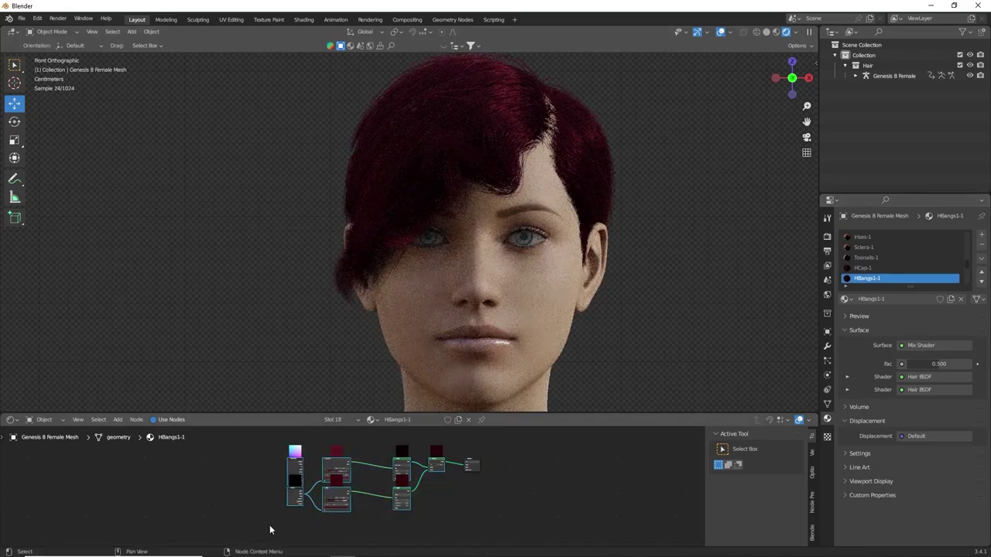
- Replace the HBangs1-1 shader nodes with a Principled Hair BSDF wired to the Material Output Surface
key("x")
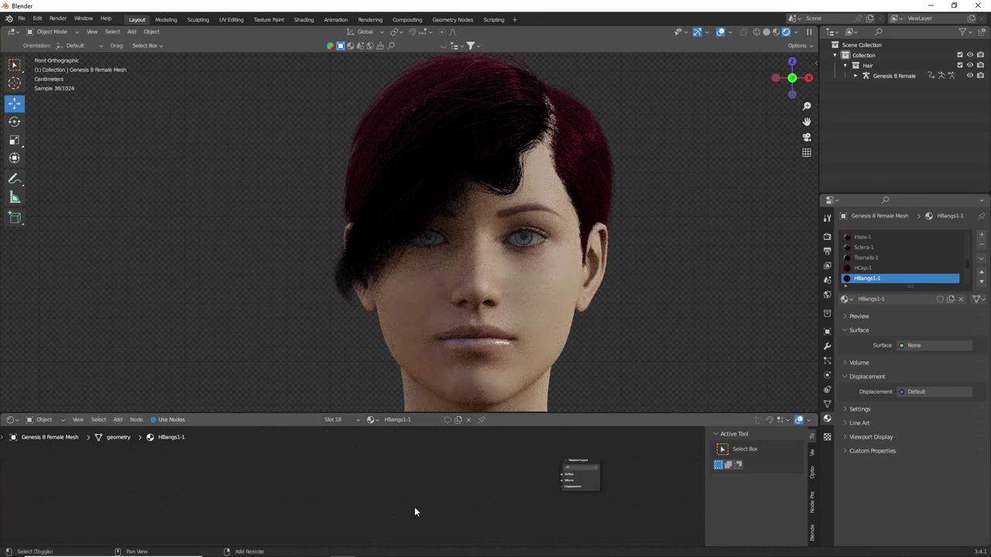
key("shift+a")
type("h")
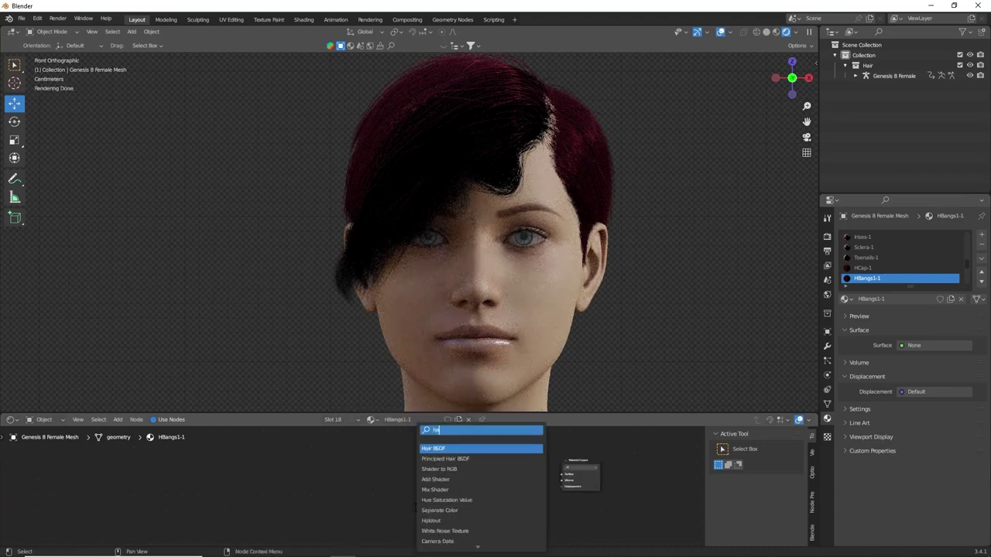
type("a")
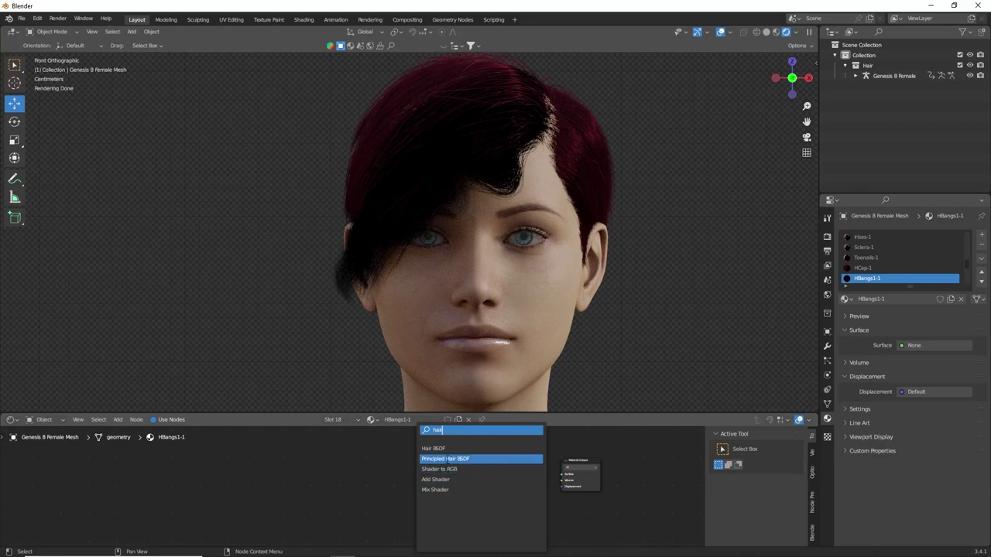
left_click(445, 459)
left_click_drag(453, 500, 561, 473)
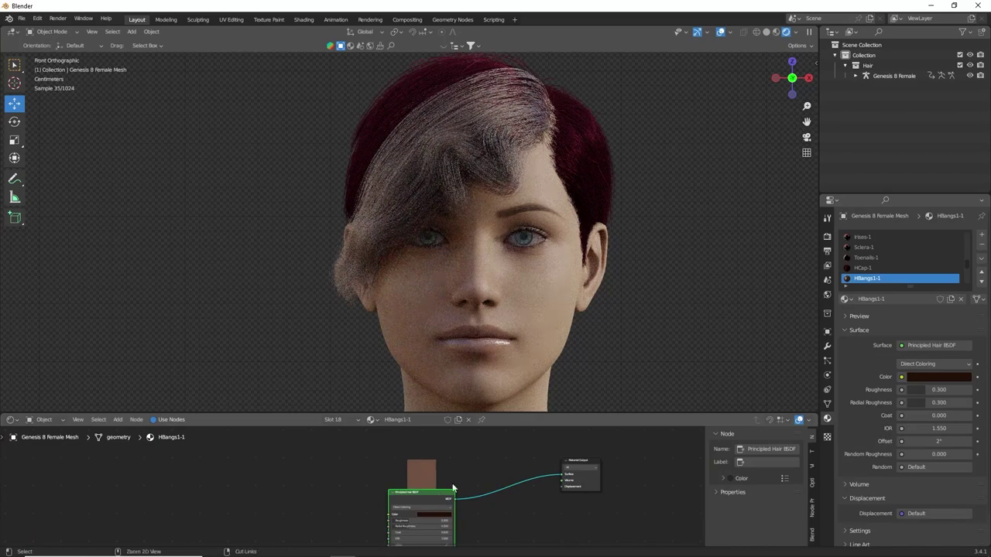
scroll(861, 275, "down", 2)
- Replace the Mix Shader output with a Principled Hair BSDF in HSideLeft1-1 and HSideRight1-1
left_click(866, 267)
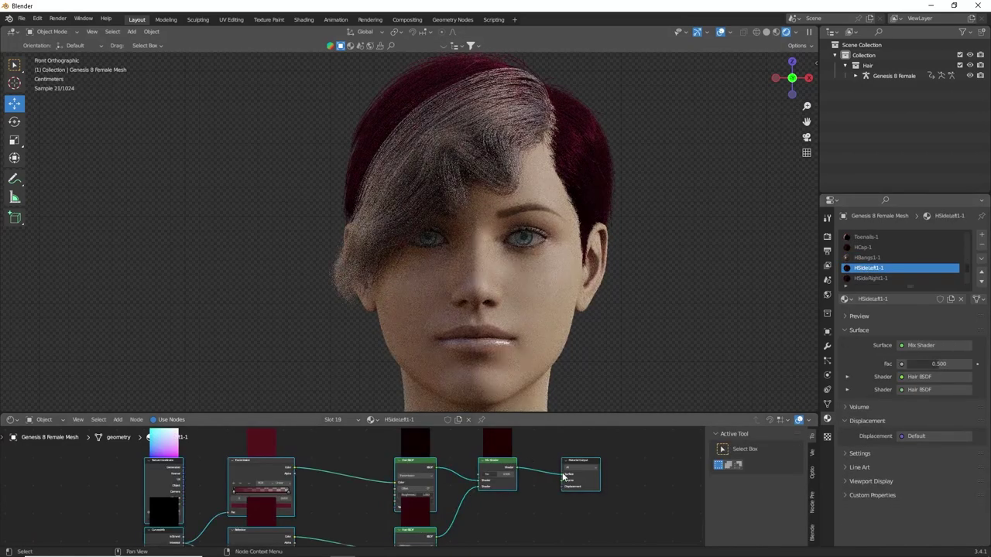
left_click_drag(564, 477, 545, 477)
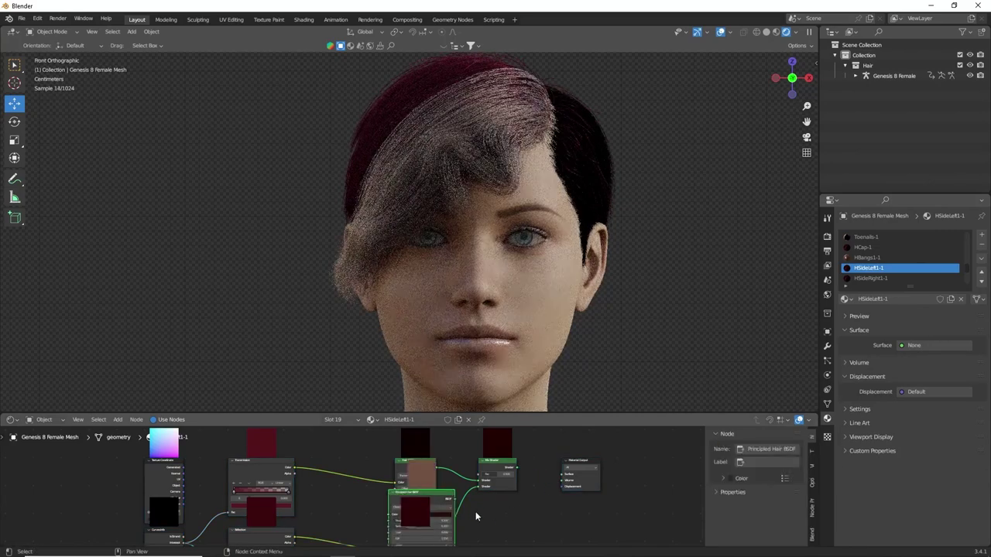
left_click_drag(456, 502, 562, 478)
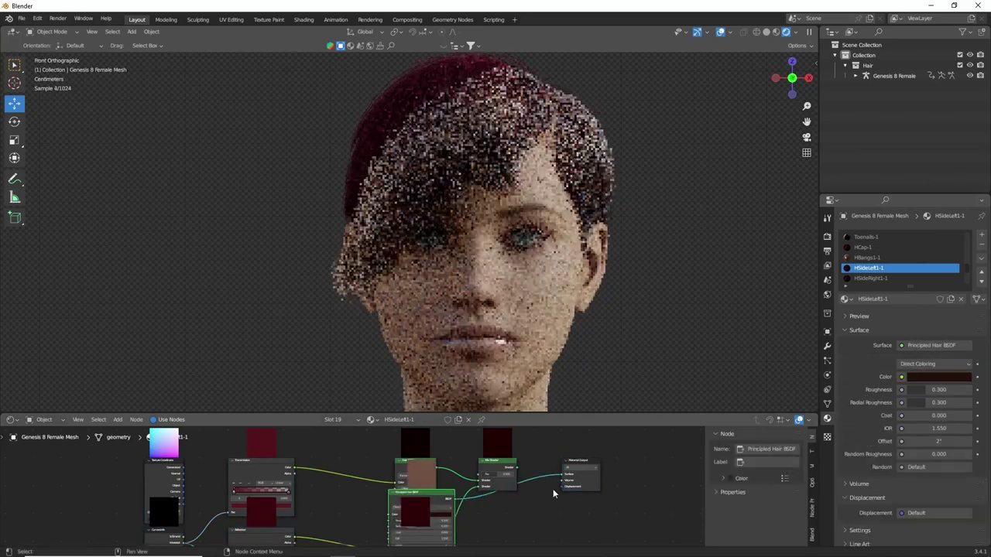
left_click(857, 280)
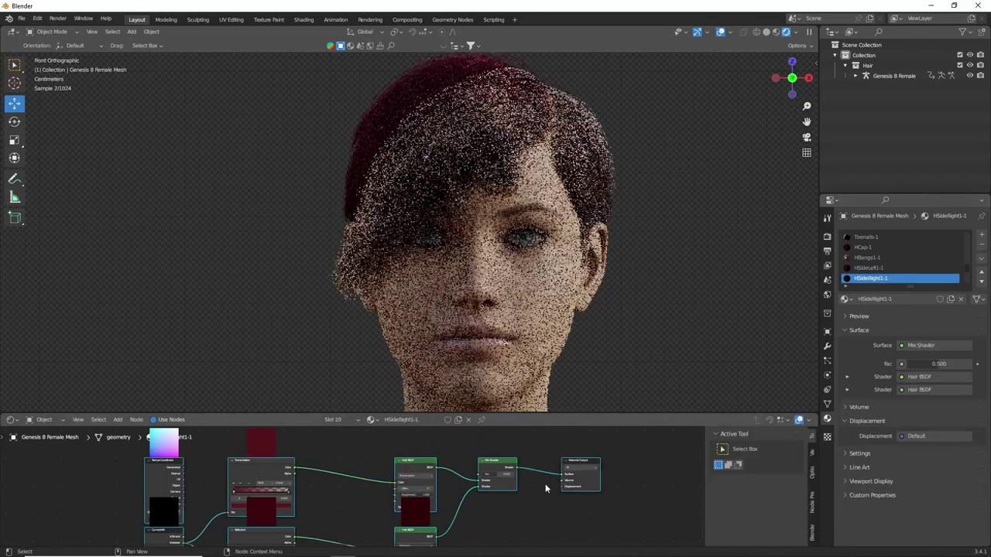
key("ctrl+v")
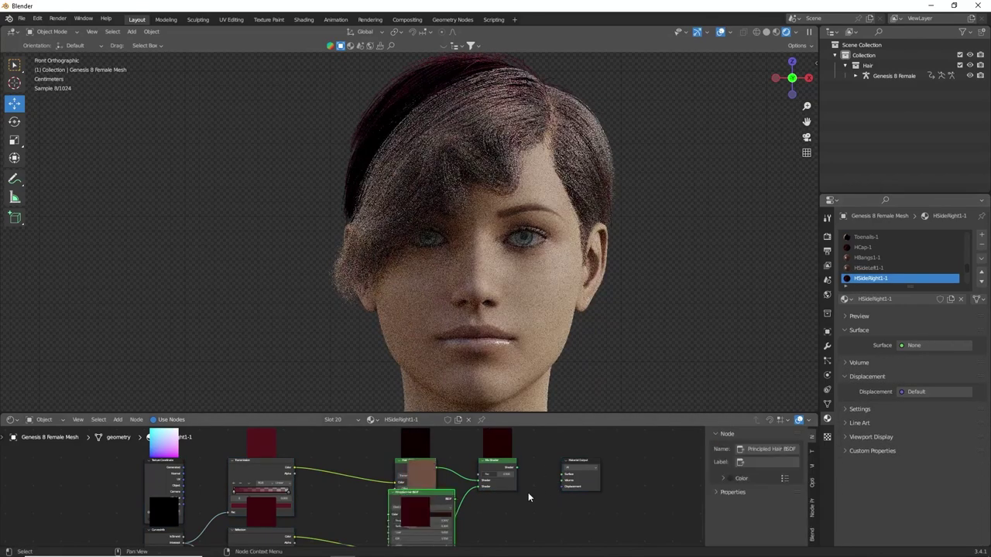
left_click_drag(454, 499, 562, 479)
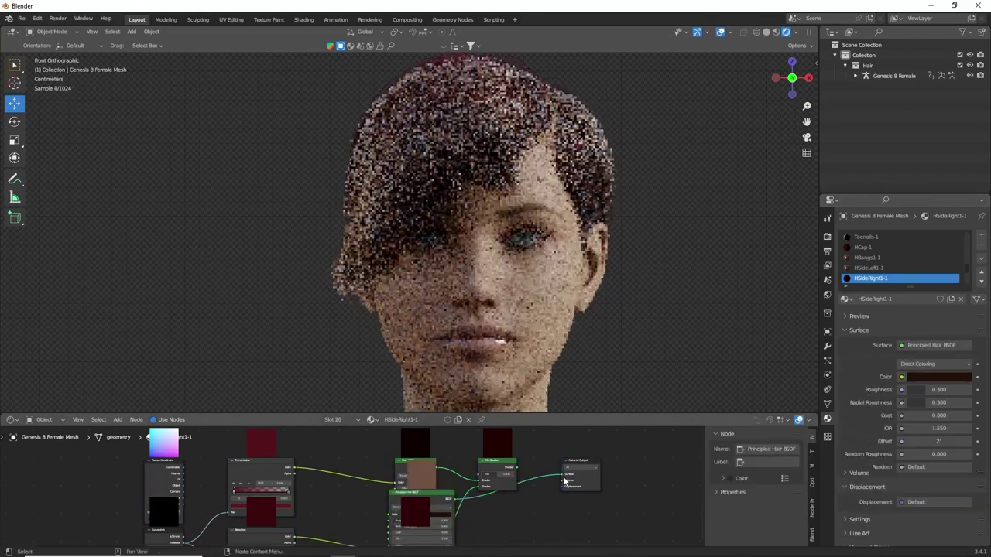
- Swap HBack1-1's Mix Shader link for a pasted Principled Hair BSDF on Surface
scroll(871, 268, "down", 2)
left_click(861, 269)
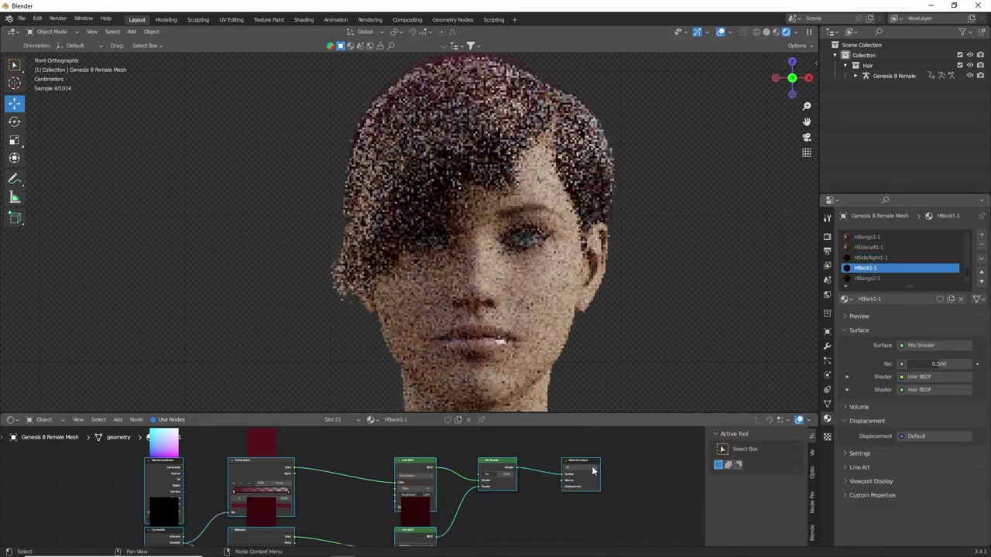
left_click_drag(563, 480, 528, 483)
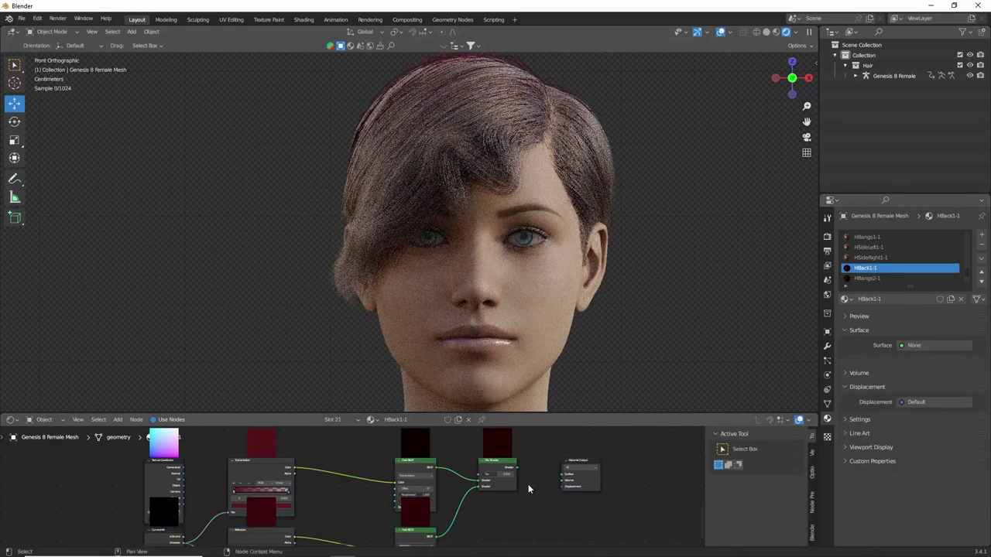
key("ctrl+v")
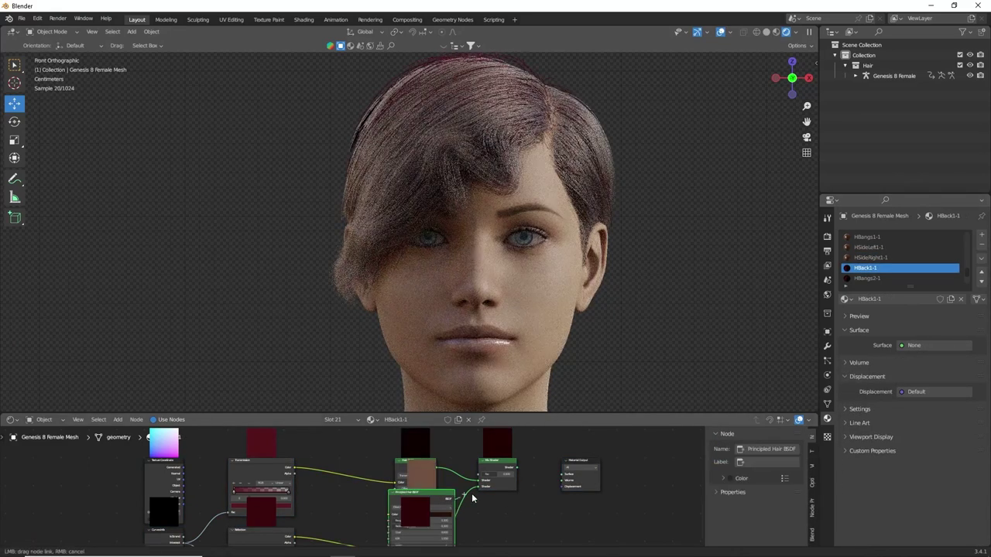
left_click_drag(453, 499, 562, 479)
- Wire a Principled Hair BSDF into the Surface of HBangs2-1 and HSideRight2-1
scroll(872, 270, "down", 3)
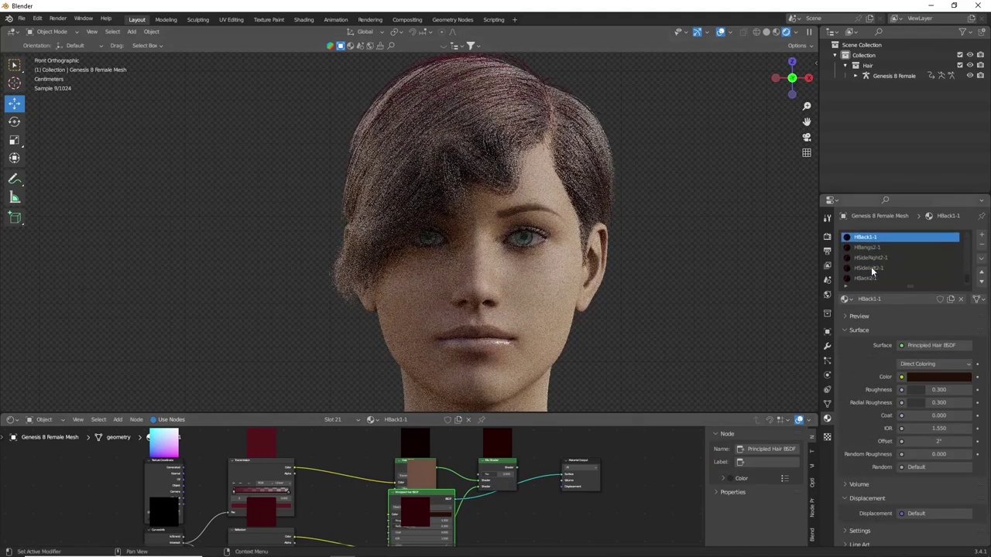
left_click(864, 248)
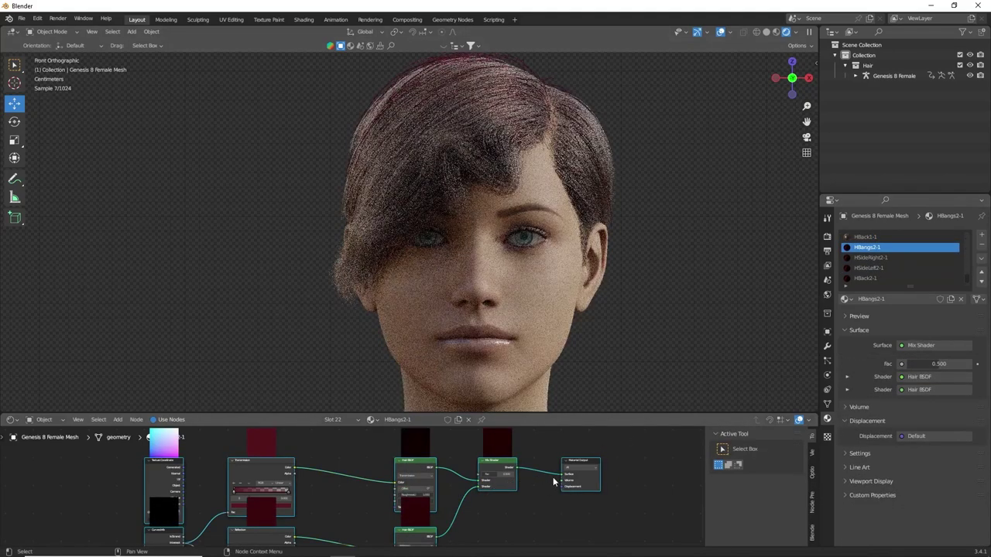
key("ctrl+v")
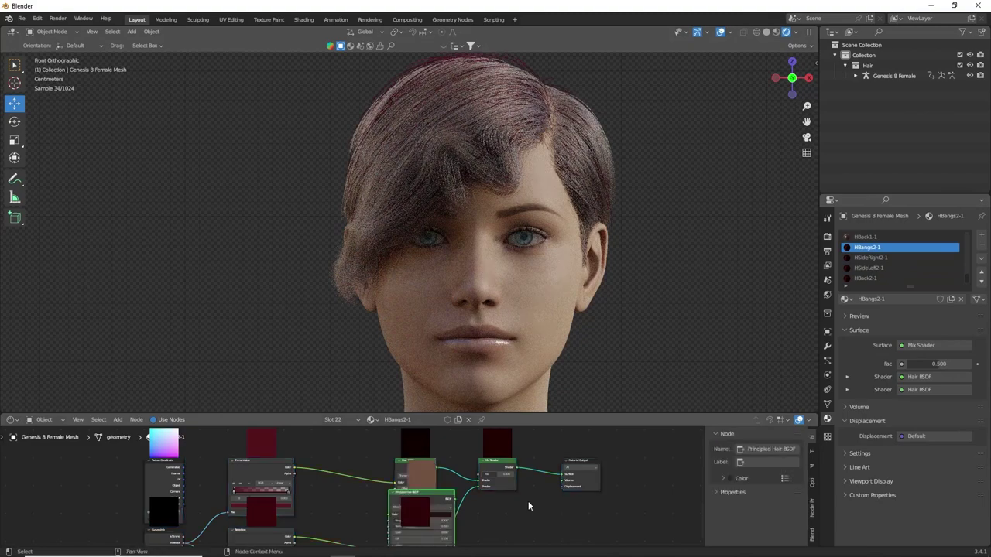
left_click_drag(454, 500, 562, 475)
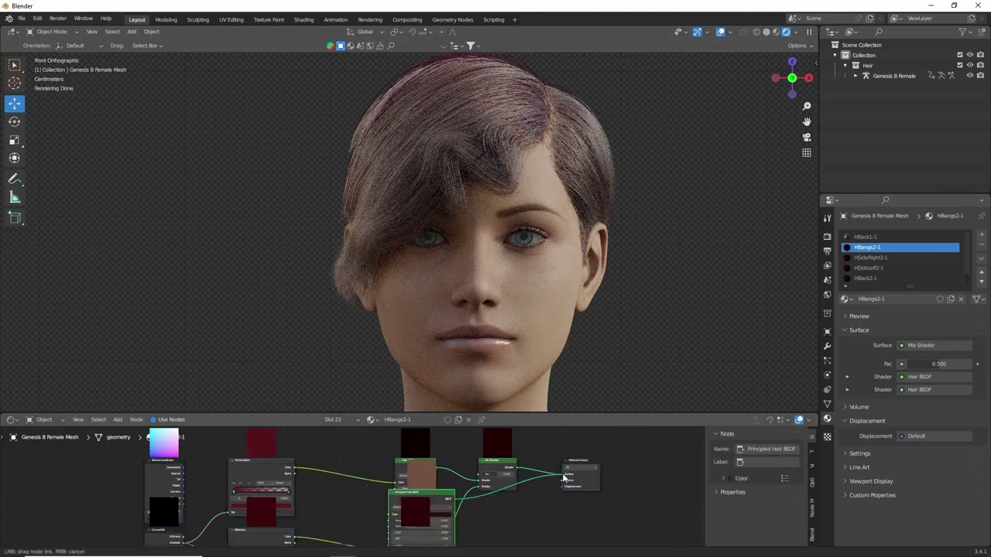
left_click(870, 257)
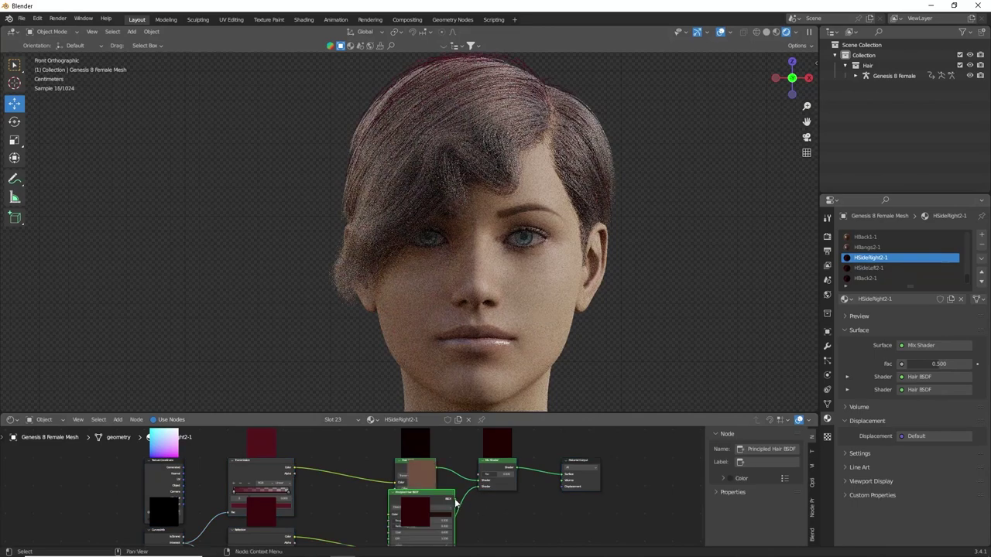
left_click_drag(454, 500, 563, 475)
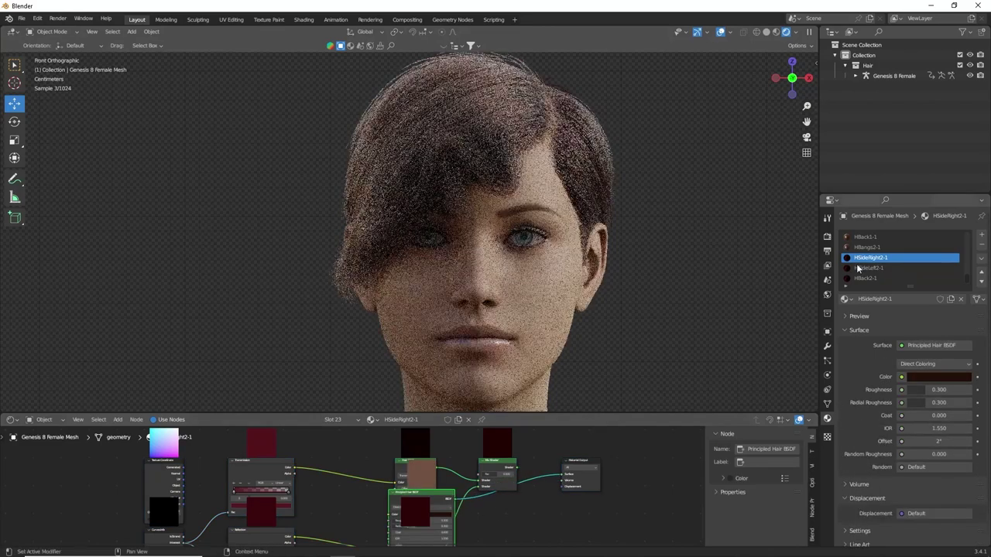
- Connect a Principled Hair BSDF to the Surface of HSideLeft2-1 and HBack2-1
left_click(870, 268)
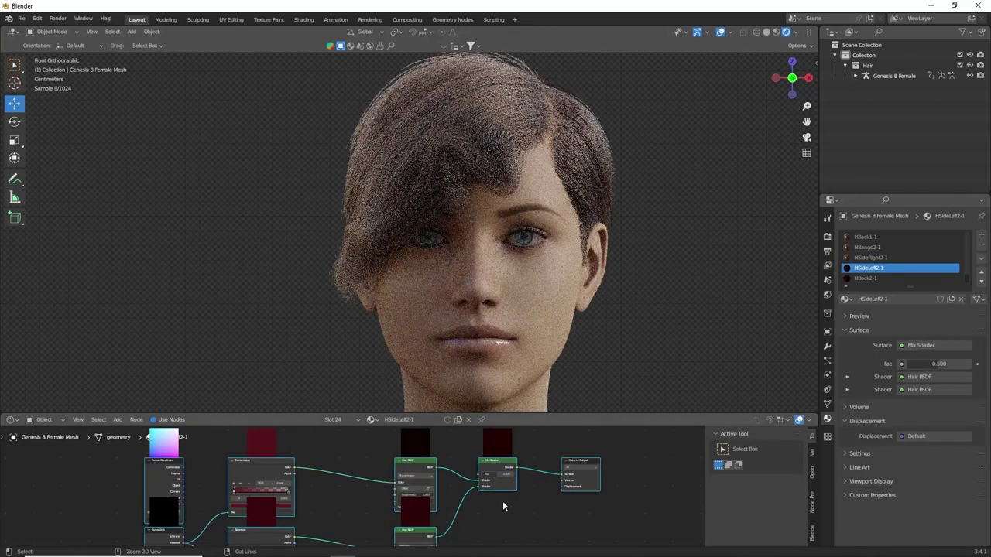
key("ctrl+v")
left_click_drag(455, 500, 563, 475)
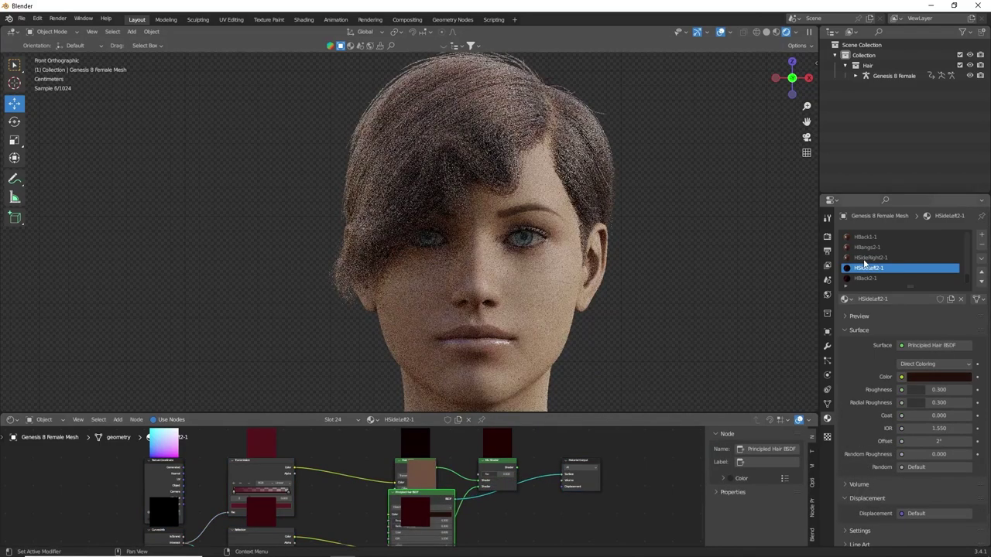
left_click(864, 279)
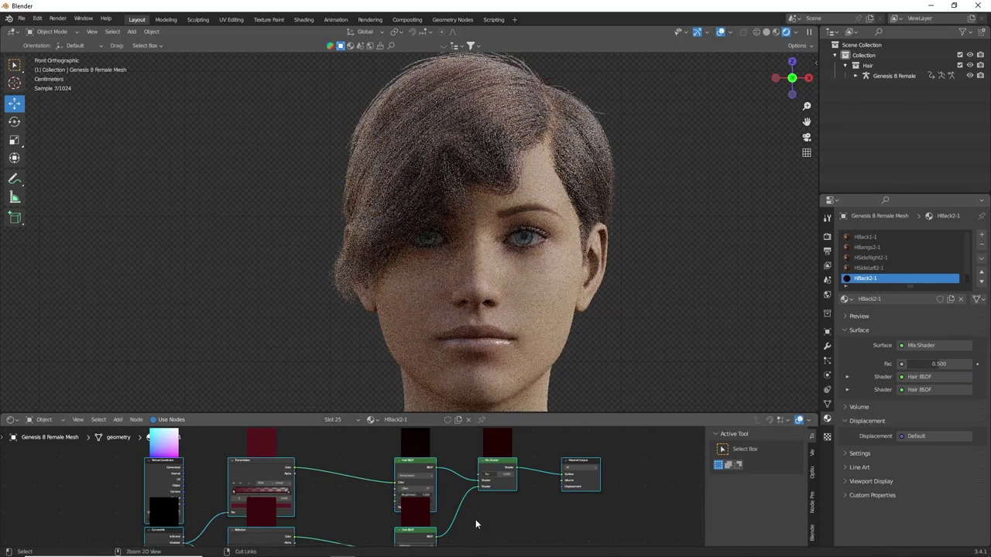
left_click_drag(455, 500, 563, 475)
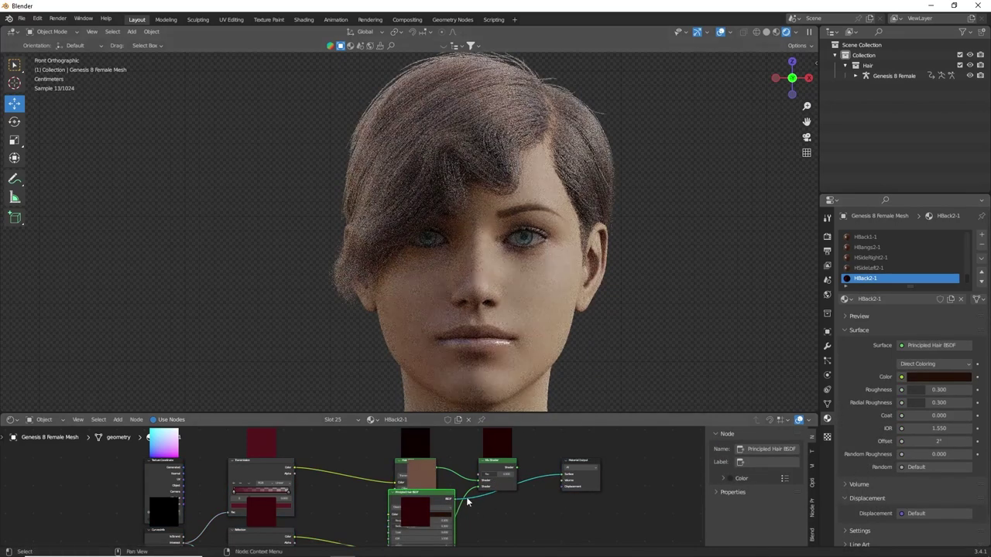
- Recheck the converted hair materials, then select HCap-1, which still uses the Mix Shader
scroll(880, 280, "up", 5)
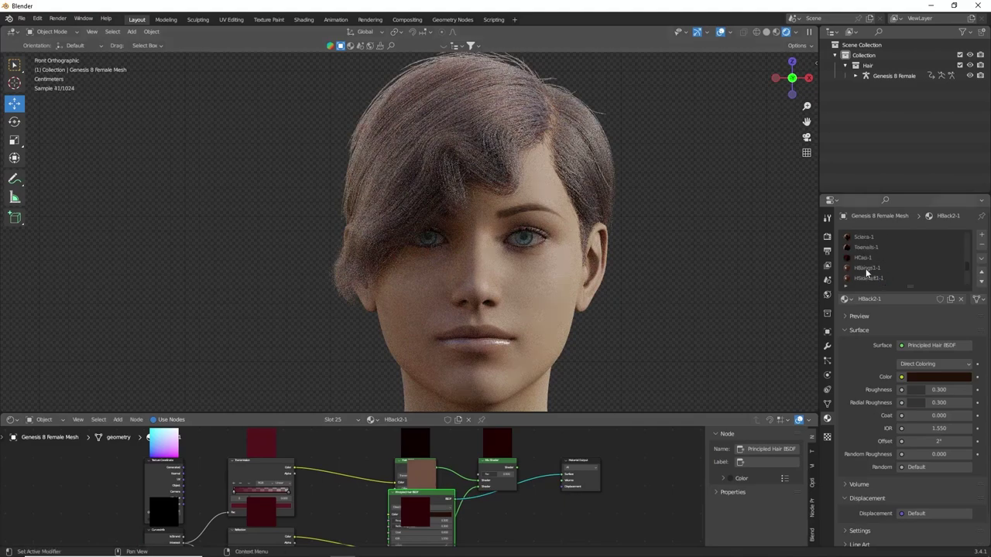
left_click(870, 278)
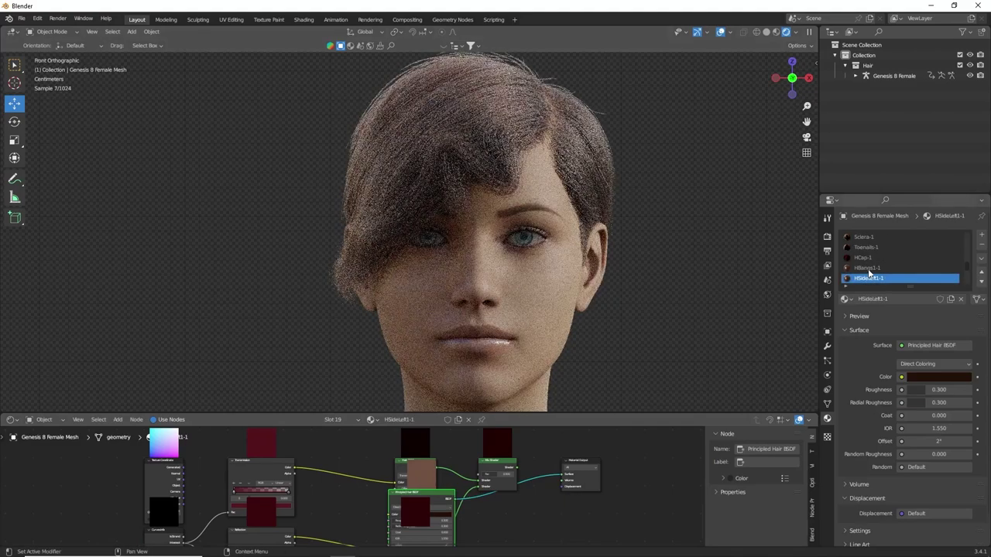
left_click(868, 269)
left_click(869, 259)
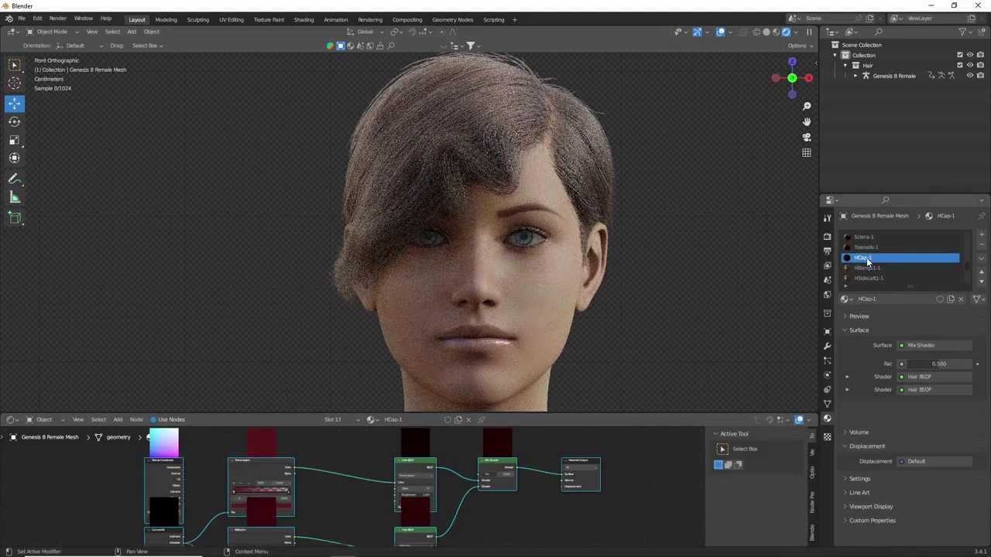